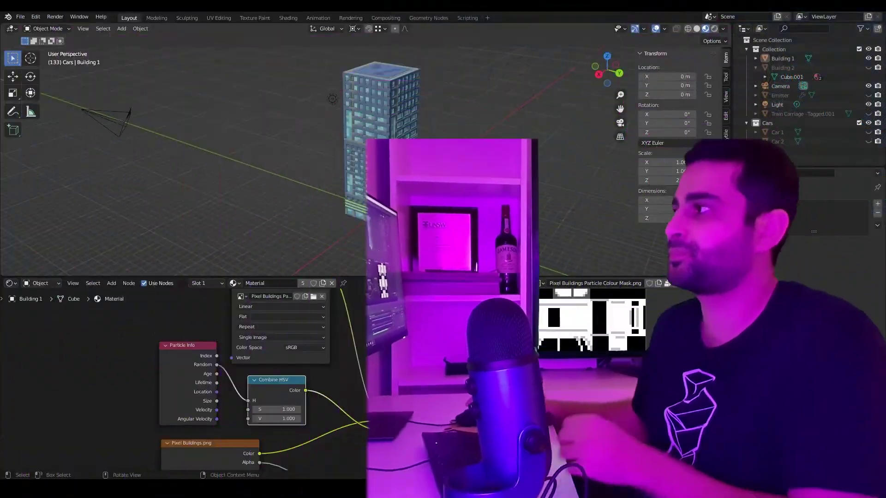
Hide Building 1, then show and select the Emitter object.
left_click(375, 182)
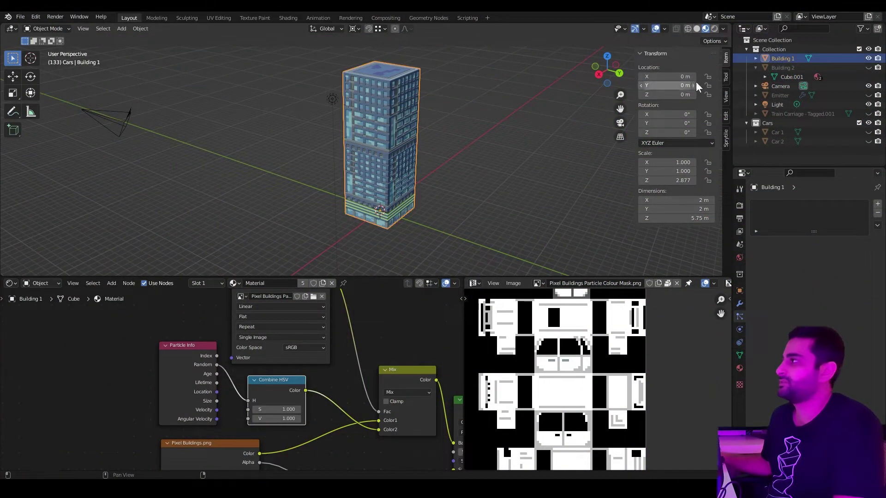
left_click(867, 58)
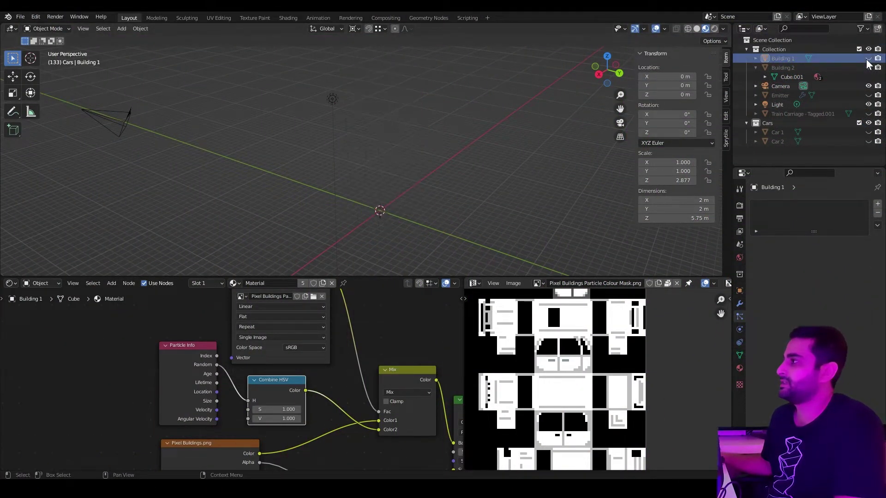
left_click(868, 95)
left_click(780, 95)
Enlarge the 3D viewport and review the Emitter's particle Render settings.
middle_click_drag(435, 227, 443, 189)
scroll(443, 189, "up", 3)
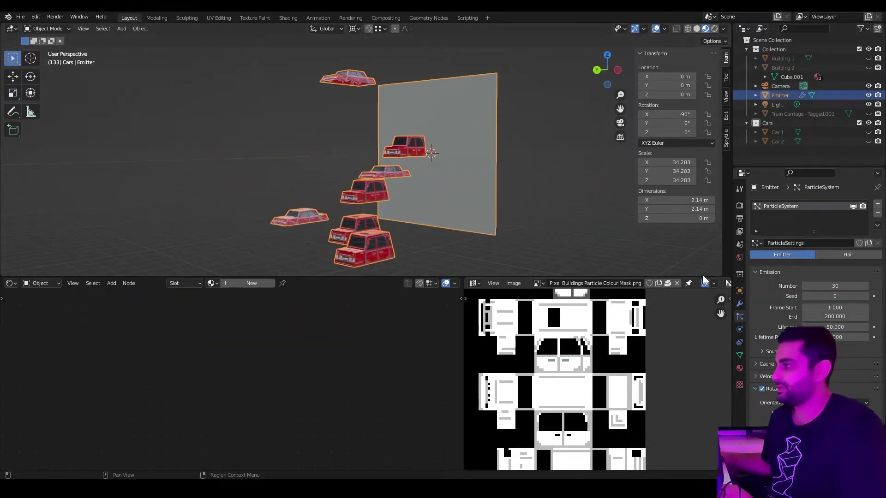
left_click_drag(704, 277, 698, 459)
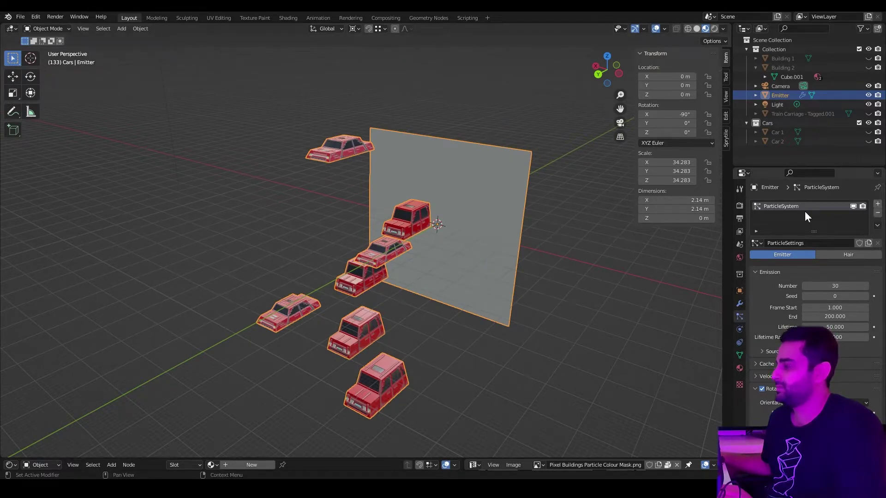
scroll(769, 294, "down", 9)
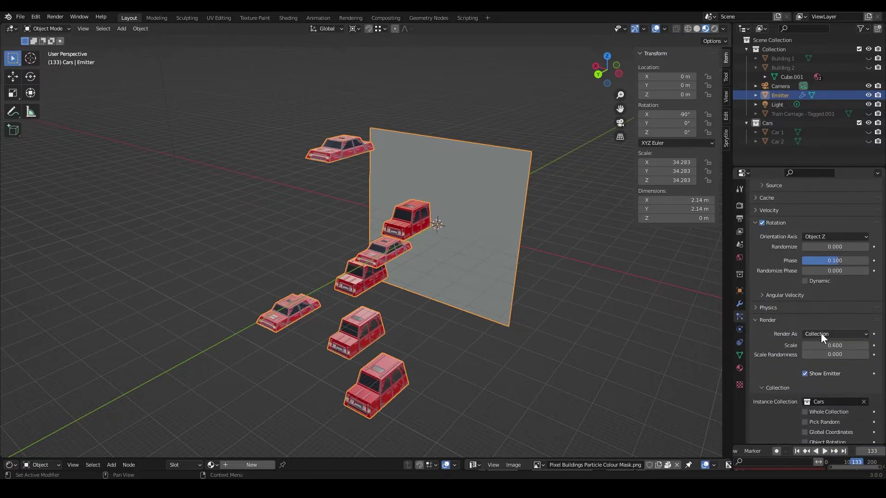
scroll(810, 364, "down", 2)
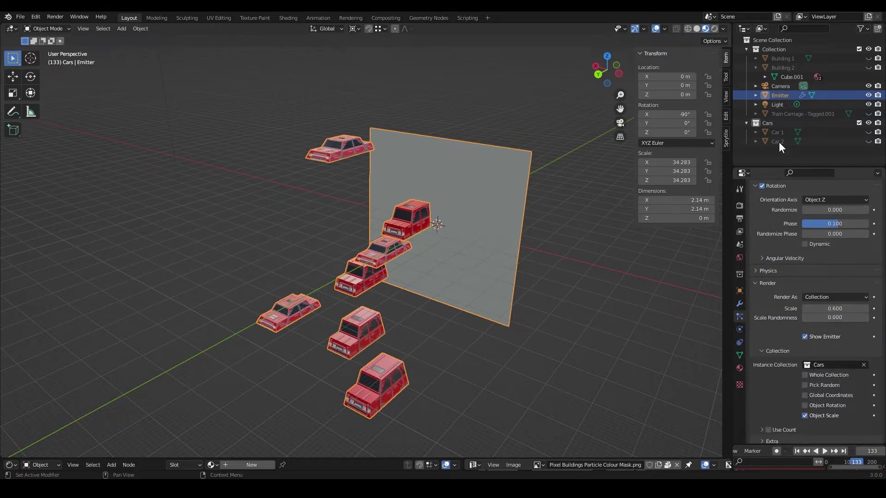
Unhide Car 1 and Car 2 in the Cars collection.
left_click(768, 122)
left_click(868, 132)
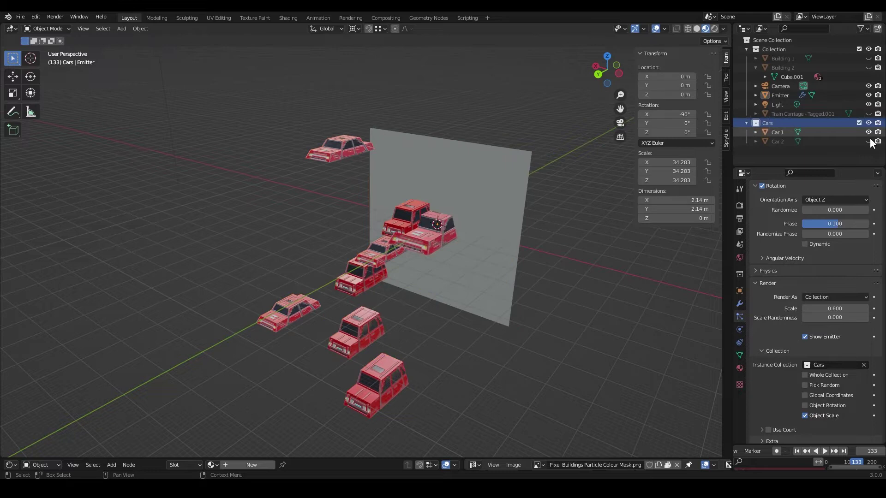
left_click(868, 141)
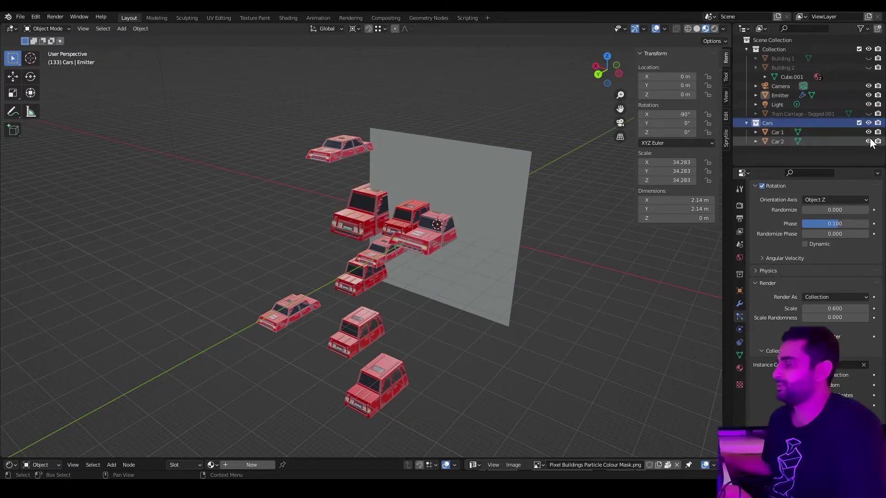
Hide Car 1 and Car 2 again and play the particle animation.
left_click_drag(868, 141, 868, 132)
scroll(807, 259, "up", 2)
key("space")
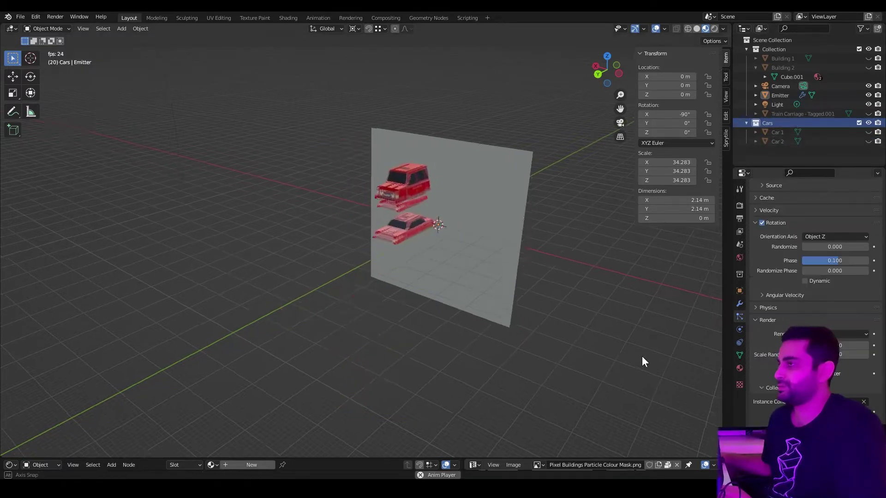
Shrink the emitter plane along Z and X into a small rectangle.
left_click(521, 234)
key("s")
key("z")
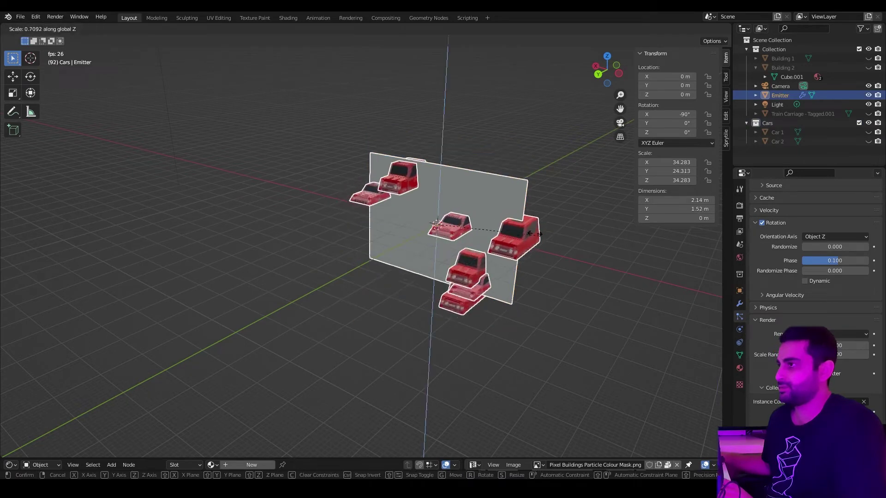
left_click(454, 228)
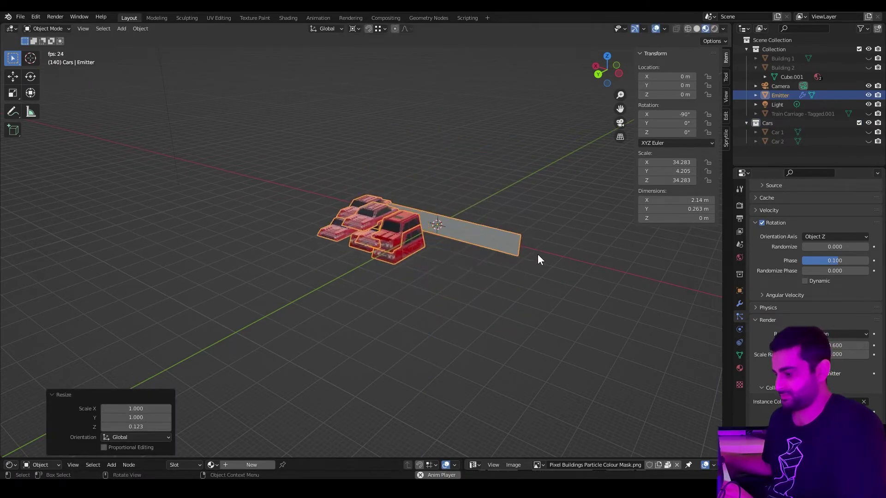
key("s")
key("x")
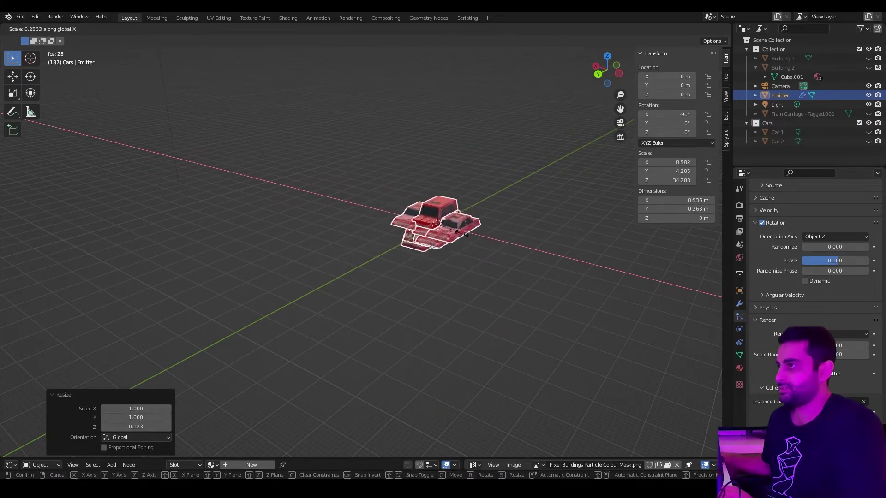
left_click(459, 232)
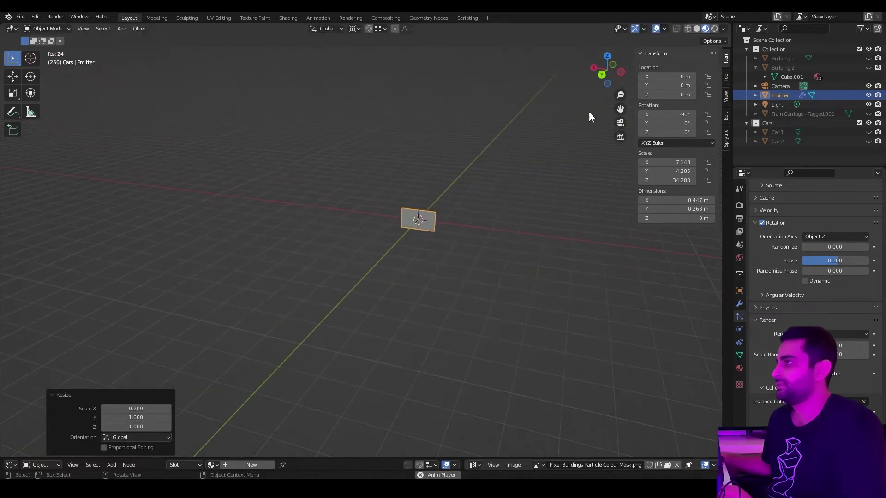
Replay the animation and view the scene from the top.
key("space")
left_click(602, 74)
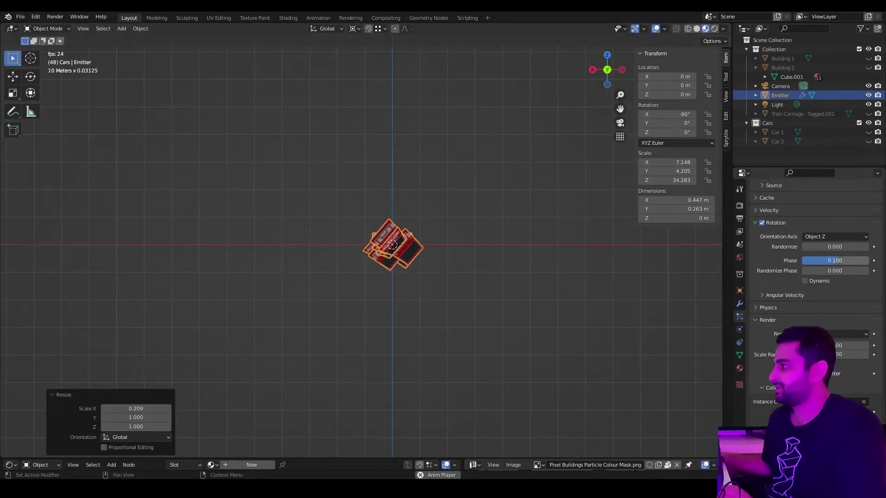
mouse_move(517, 268)
middle_mouse_down()
mouse_move(516, 220)
mouse_move(511, 258)
middle_mouse_up()
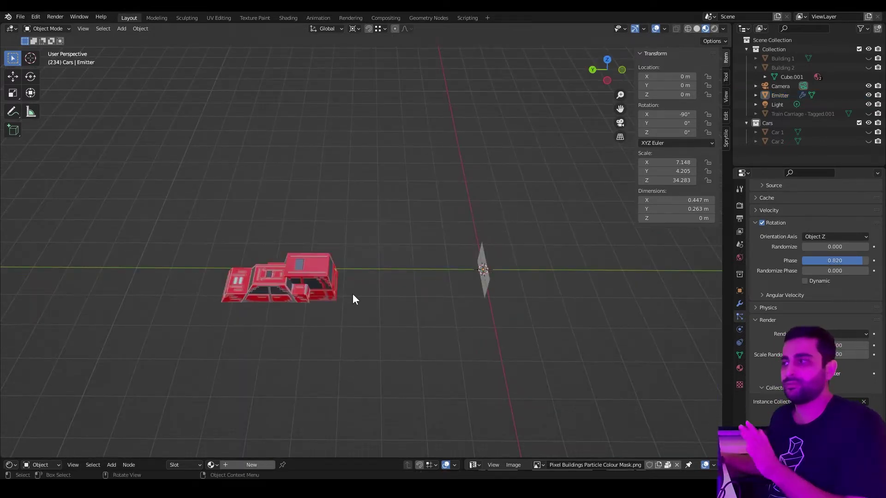
left_click(608, 59)
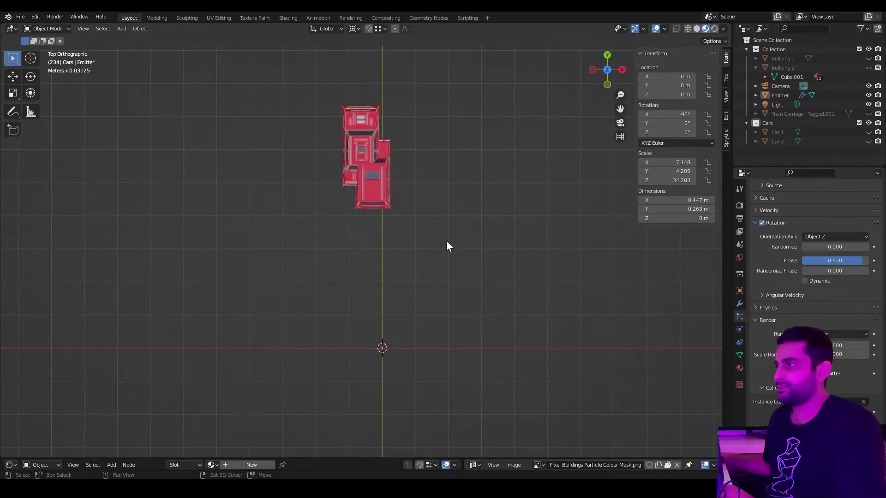
Add a Bezier curve at the origin.
key("shift+a")
mouse_move(443, 252)
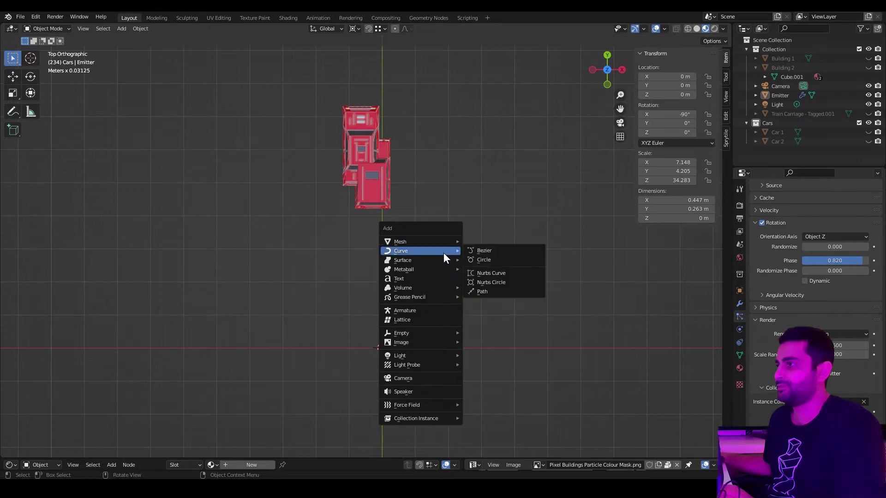
left_click(472, 253)
middle_click_drag(419, 338, 597, 260, "shift")
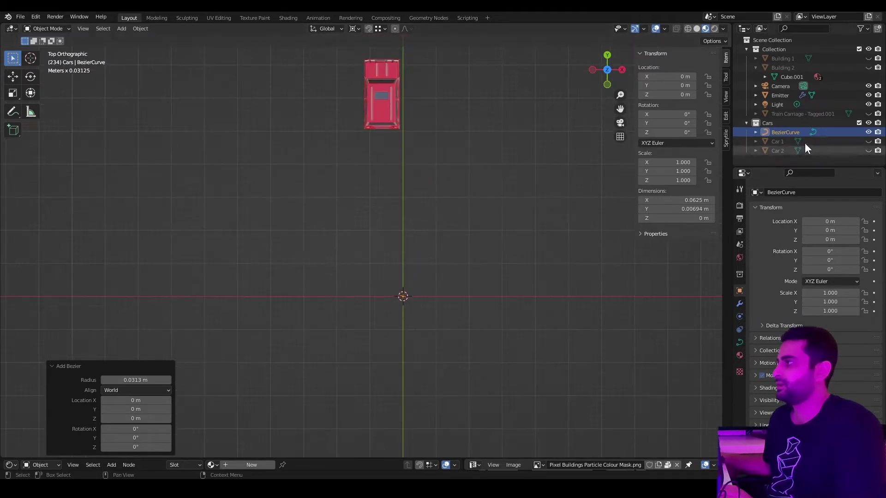
Move BezierCurve into Collection and scale it up to 22.757.
left_click_drag(786, 132, 800, 51)
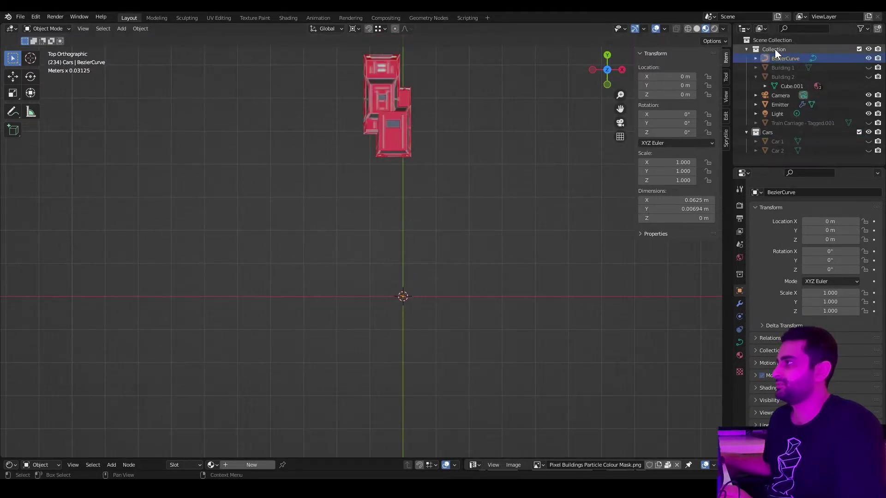
left_click(774, 49)
left_click(779, 58)
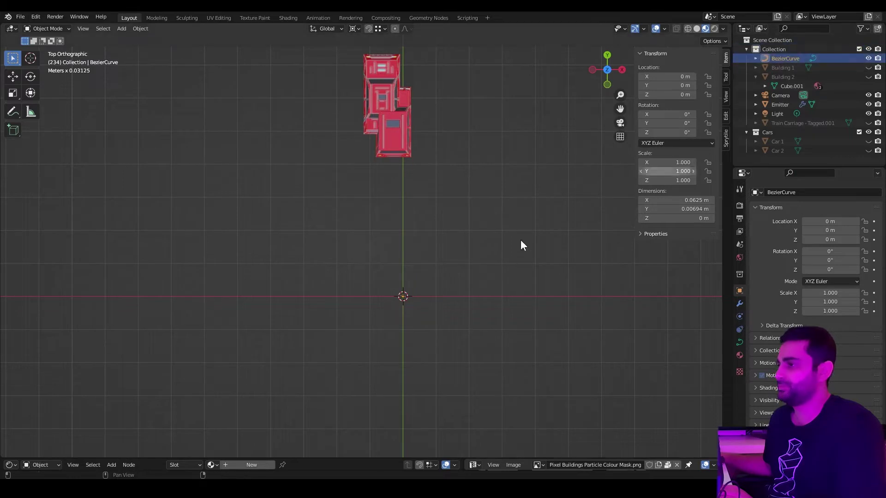
key("s")
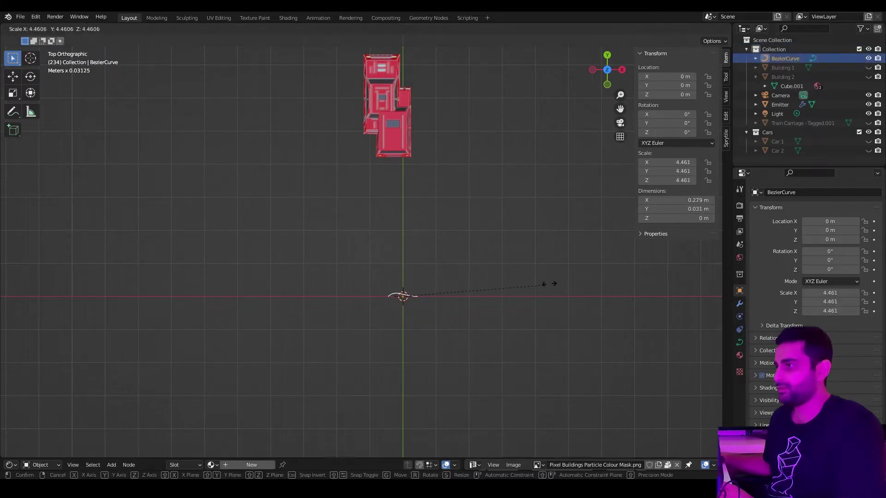
left_click(401, 229)
In Edit Mode, move the curve's start point toward the car and rotate its handles around the median point.
key("Tab")
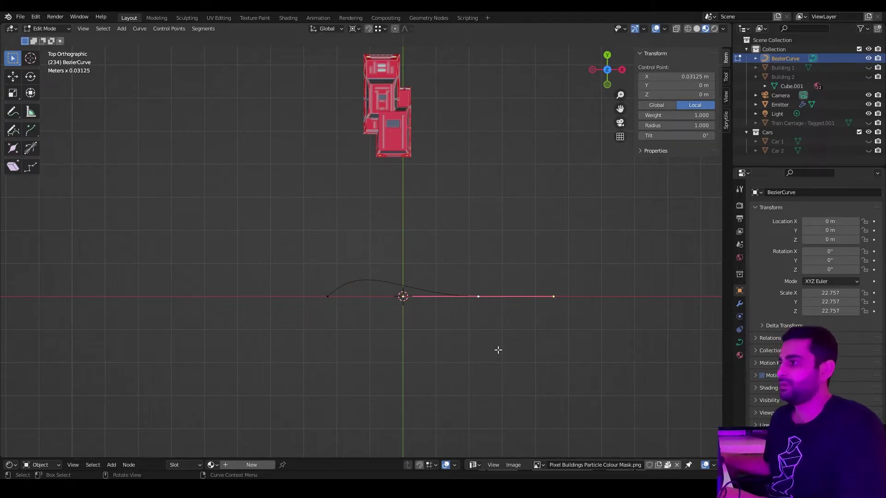
key("g")
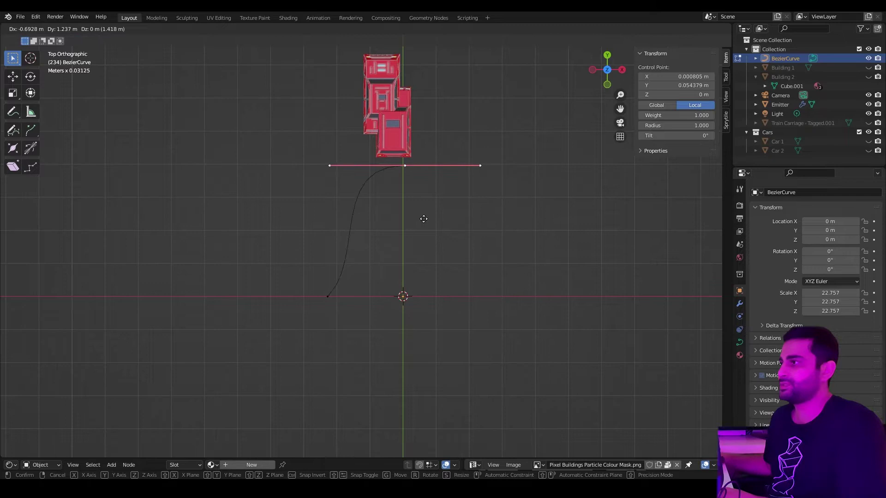
left_click(423, 218)
key("r")
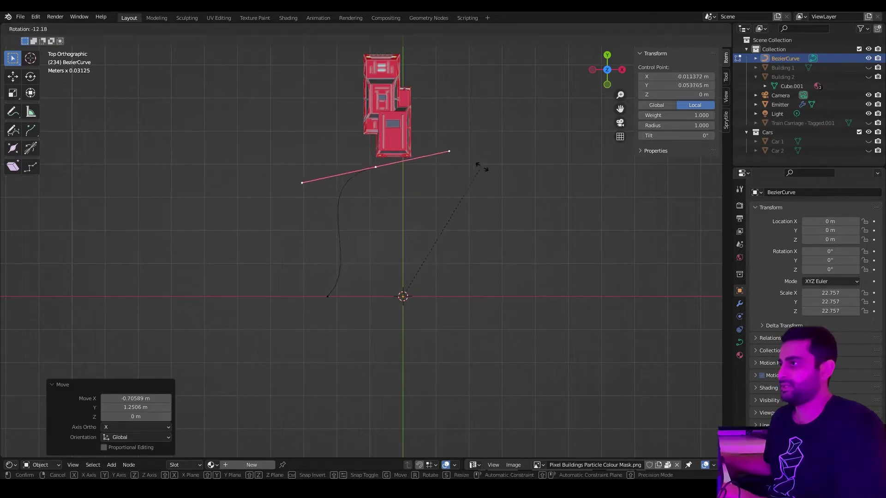
key("Escape")
left_click(354, 29)
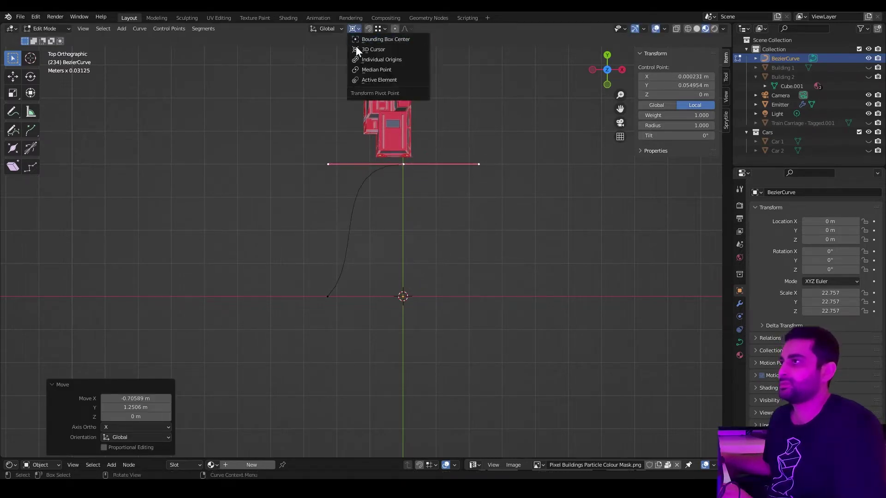
left_click(365, 70)
key("r")
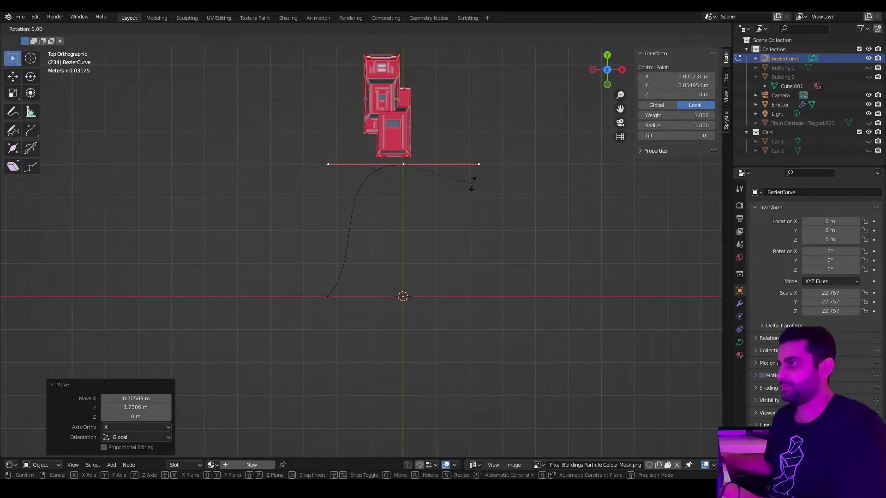
left_click(432, 65)
scroll(418, 258, "down", 1)
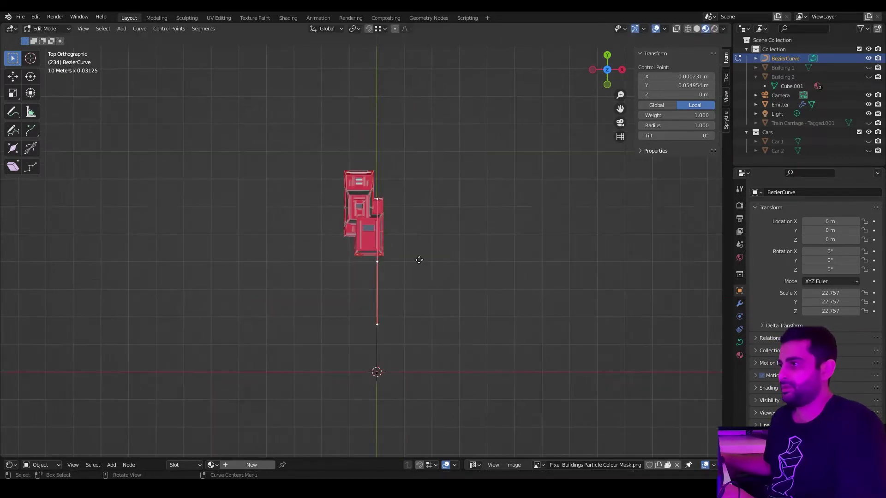
Move the next point up and to the right with horizontal handles.
key("g")
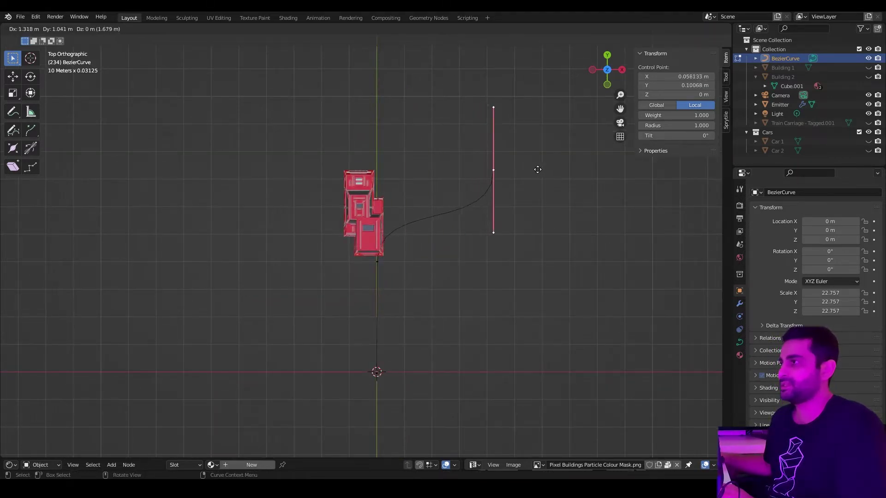
left_click(528, 150)
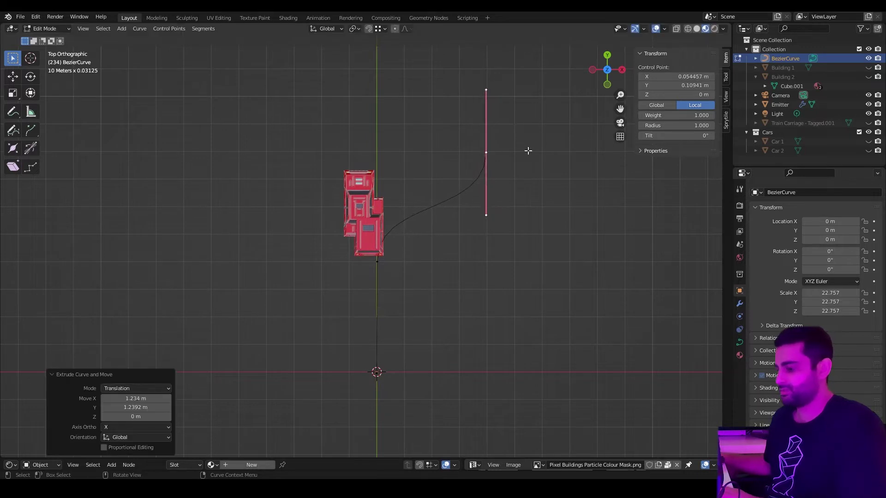
key("r")
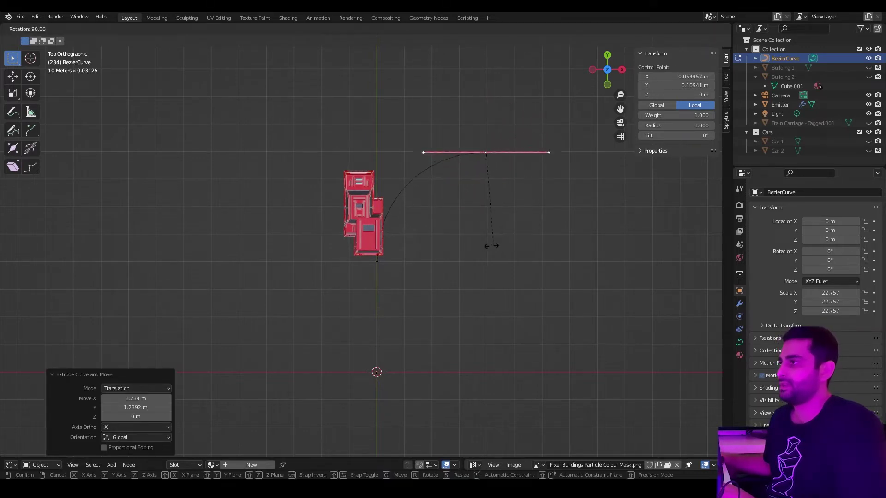
left_click(491, 245)
middle_click_drag(504, 210, 406, 325, "shift")
Extrude a point along X and turn the end point's handles upright at -90°.
key("e")
key("x")
left_click(566, 206)
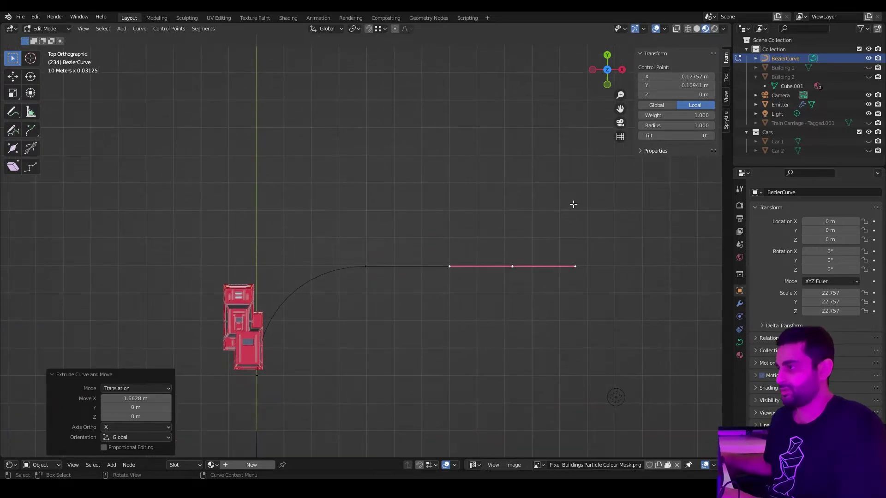
key("g")
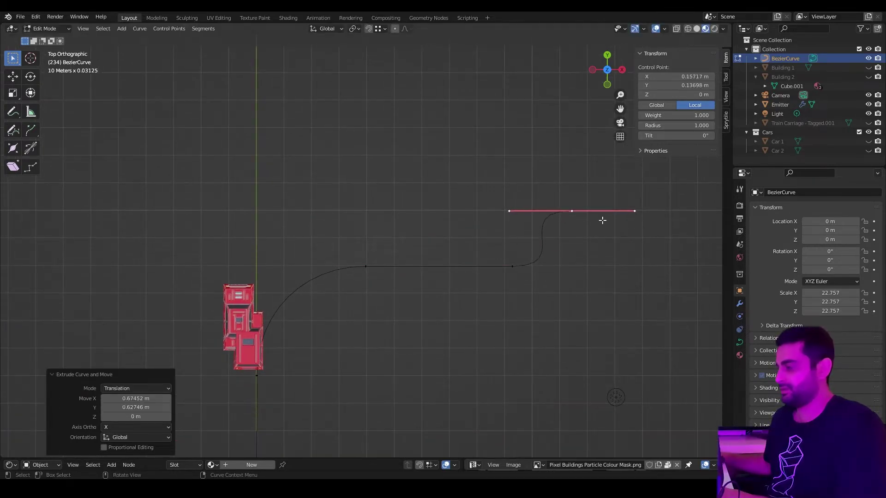
left_click(601, 218)
key("r")
left_click(585, 169)
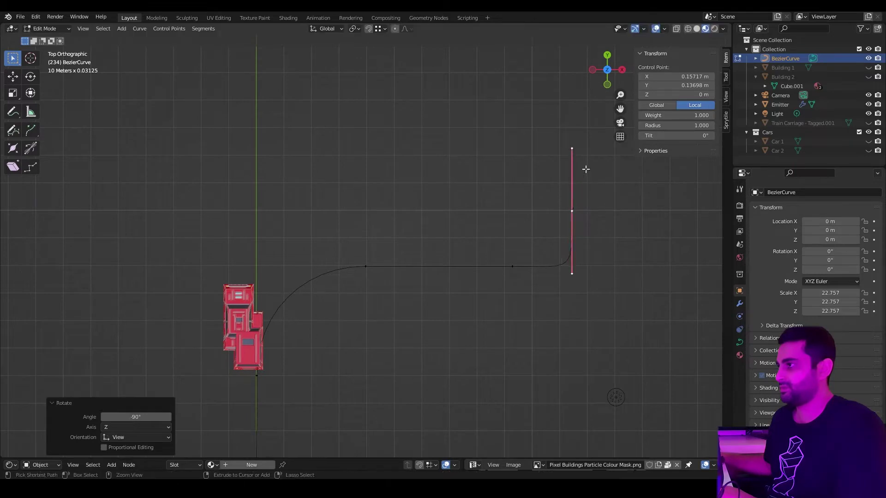
Shorten the end point's lower handle along the Y axis.
left_click(570, 271)
key("g")
key("y")
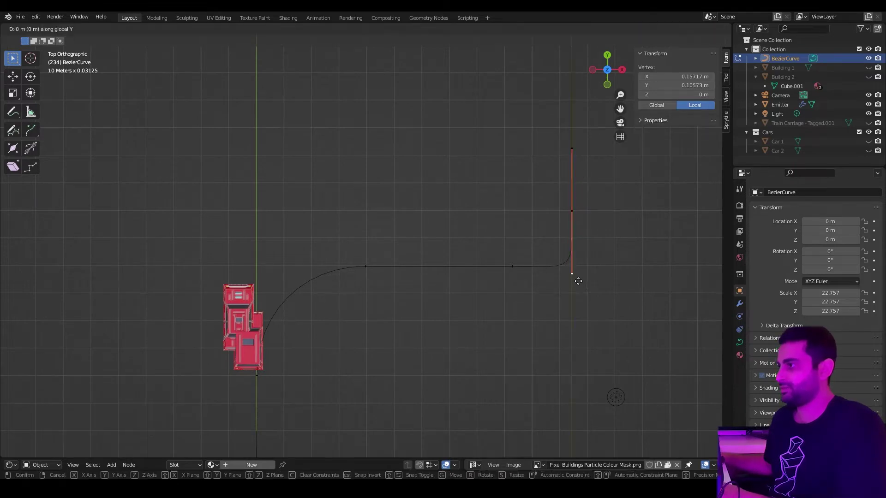
left_click(577, 254)
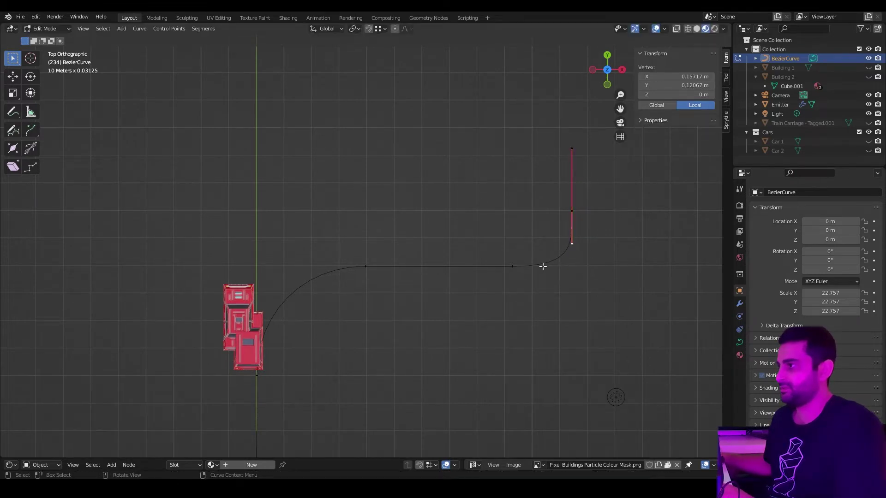
Back in Object Mode, give BezierCurve a Curve Guide force field.
key("Tab")
middle_click_drag(542, 267, 430, 313)
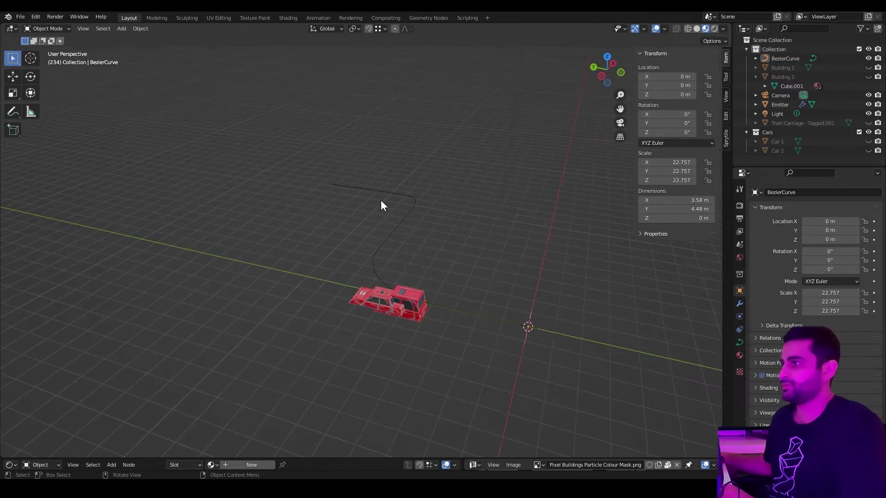
left_click(382, 240)
key("ctrl+z")
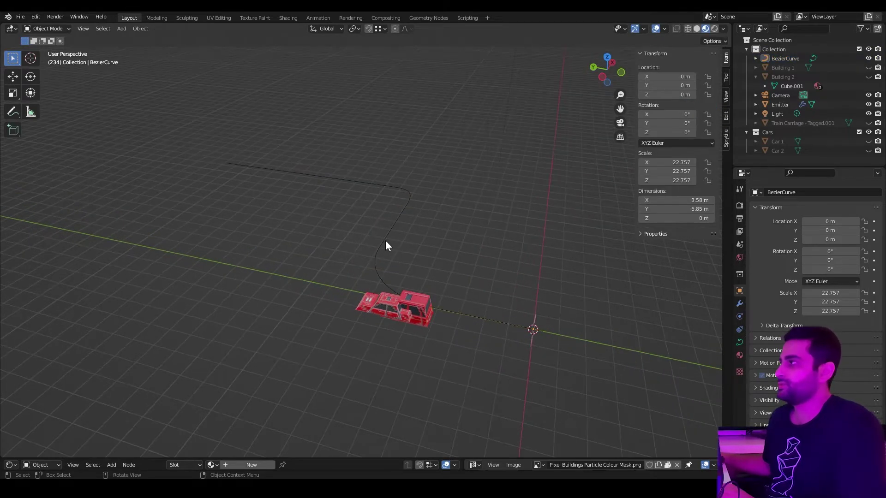
left_click(386, 241)
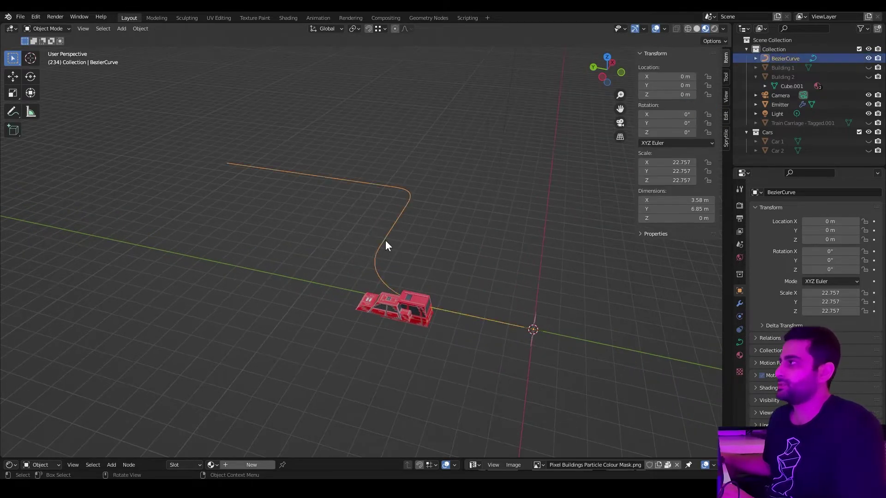
left_click(739, 315)
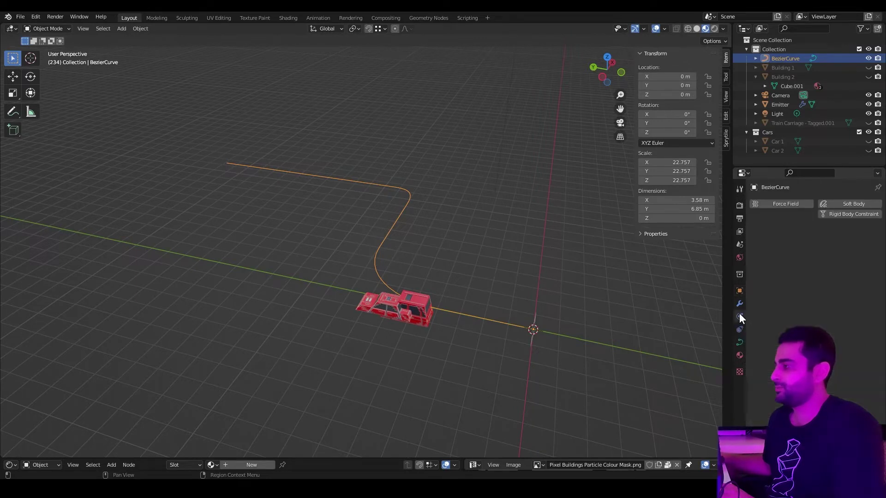
left_click(790, 206)
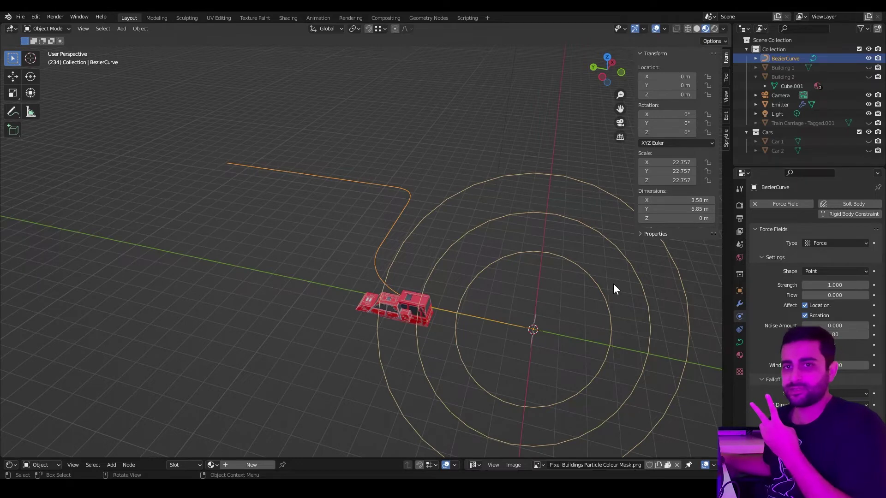
left_click(826, 243)
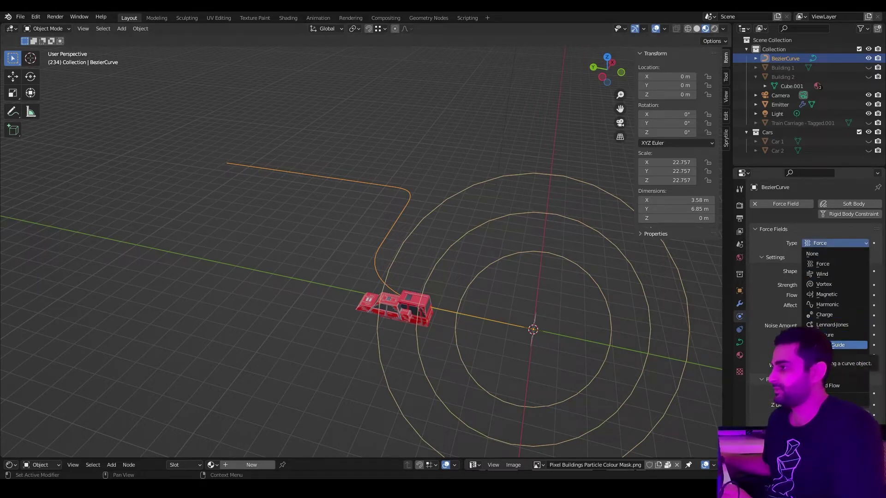
left_click(837, 345)
Select the emitter and play the animation to check the car particles.
mouse_move(463, 286)
middle_mouse_down()
mouse_move(434, 269)
mouse_move(468, 290)
middle_mouse_up()
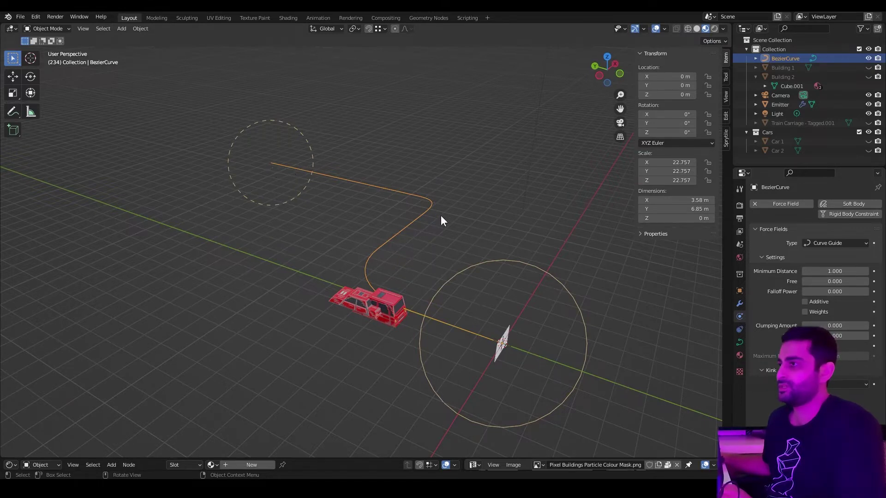
left_click(508, 331)
key("space")
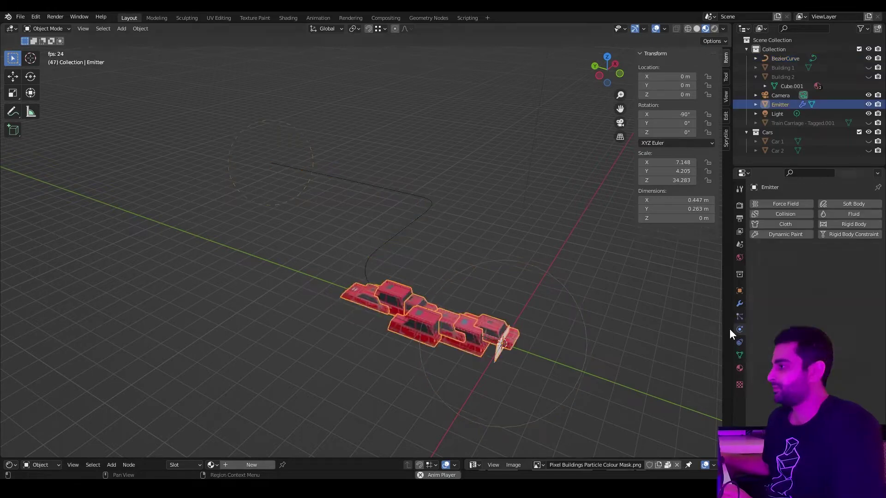
Set the emitter's All field weight to 1, leaving Gravity at 0.
left_click(740, 316)
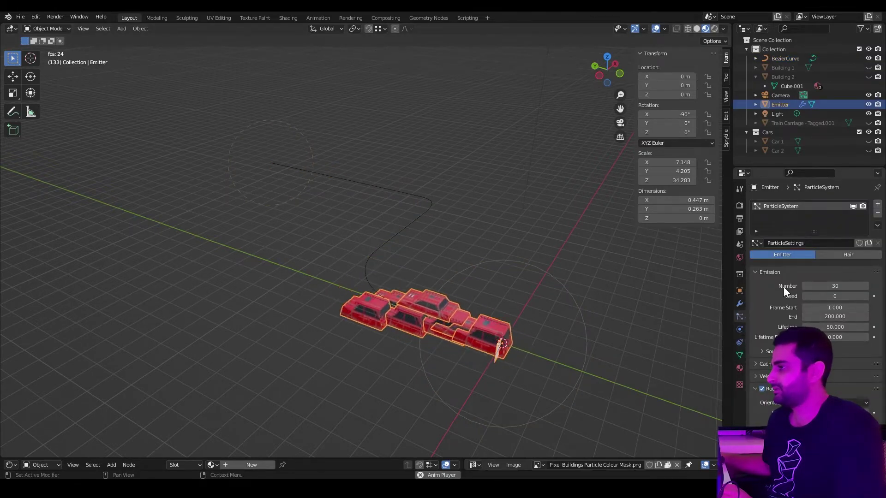
scroll(776, 320, "down", 15)
scroll(777, 319, "down", 12)
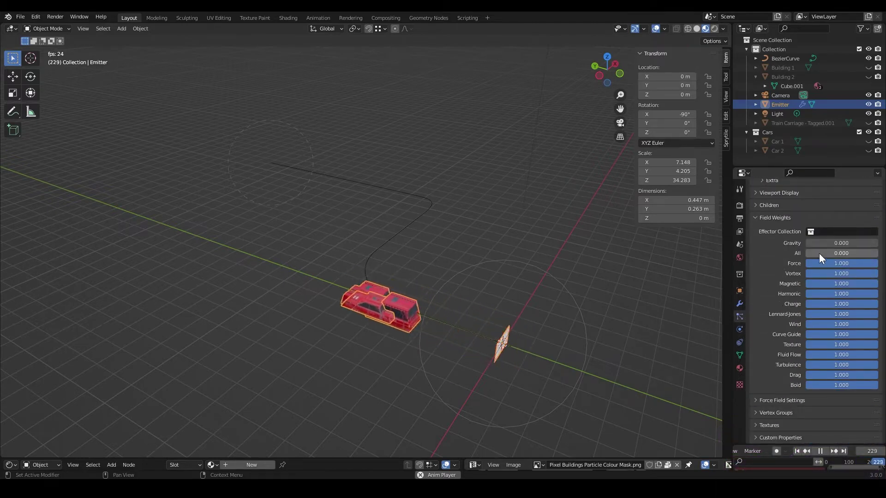
left_click(824, 256)
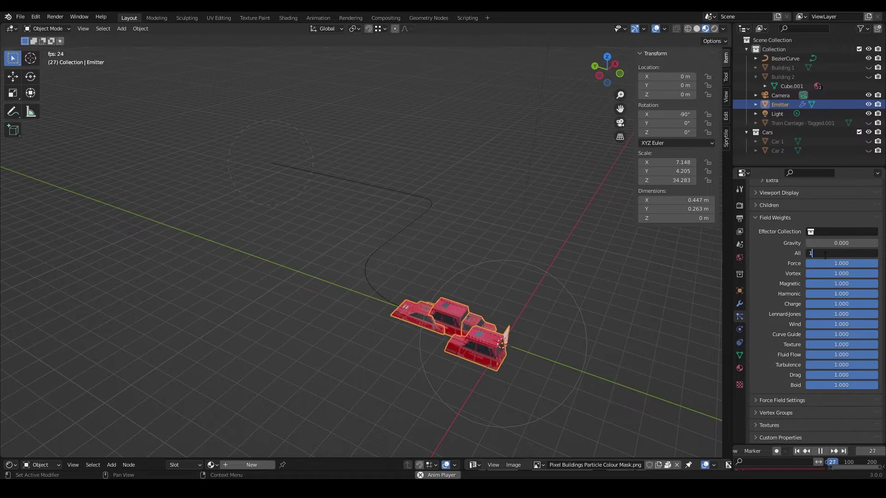
type("1")
key("Return")
left_click(837, 242)
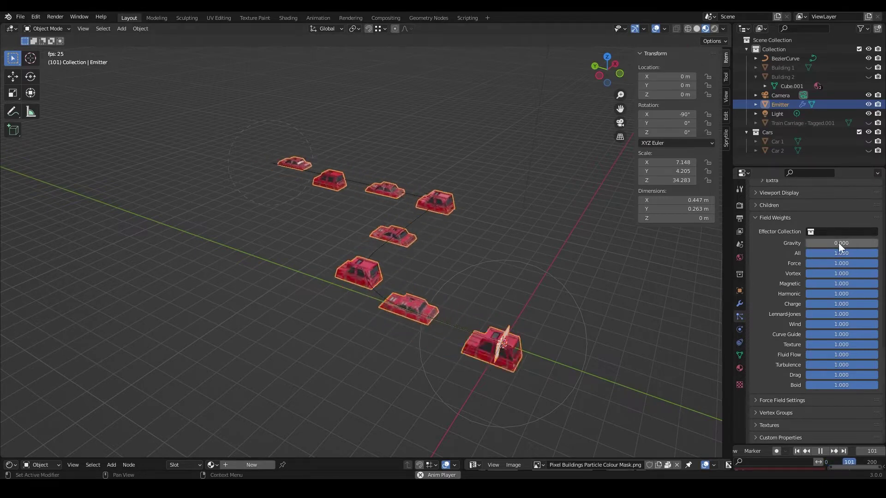
type("1")
key("Return")
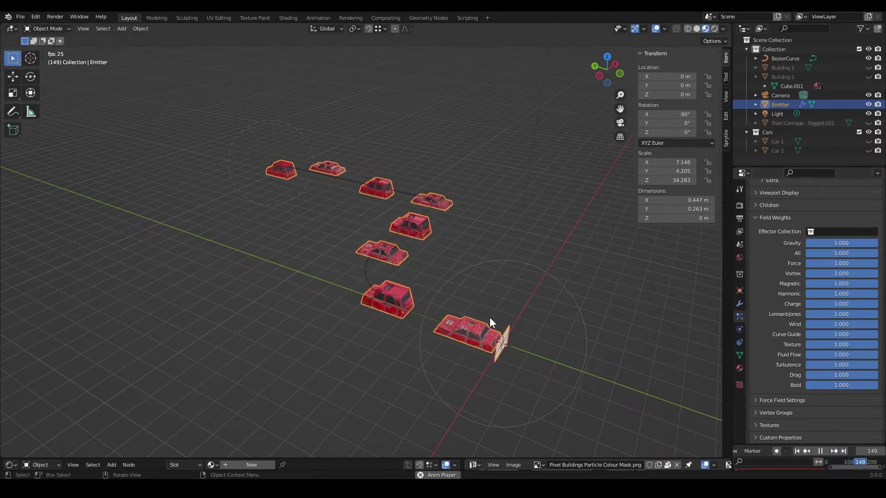
key("ctrl+z")
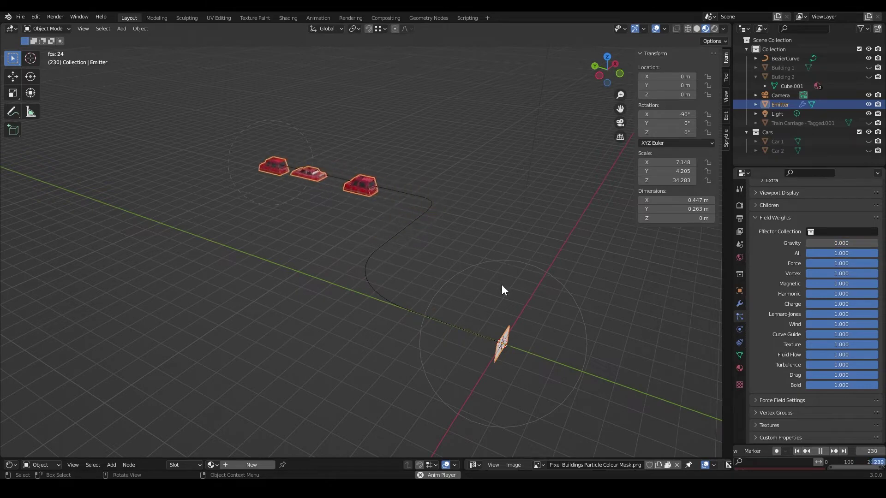
Set the particle Lifetime to 200.
scroll(776, 322, "up", 12)
scroll(779, 339, "up", 6)
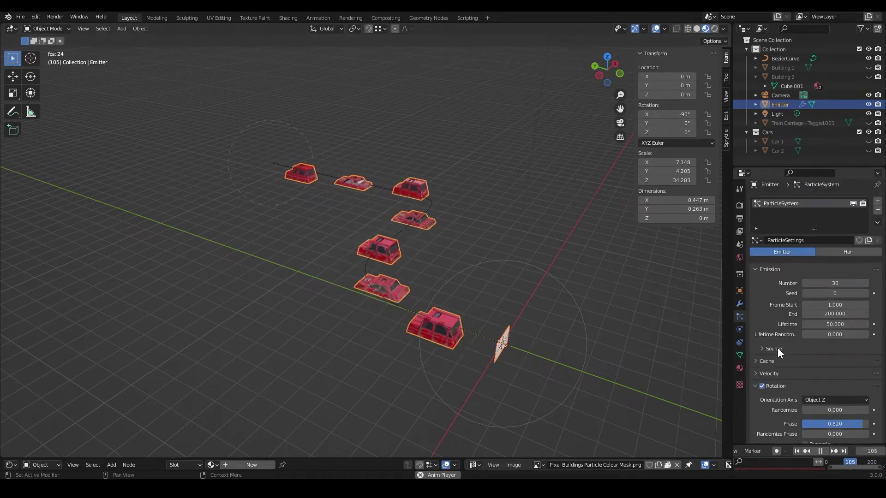
left_click(833, 326)
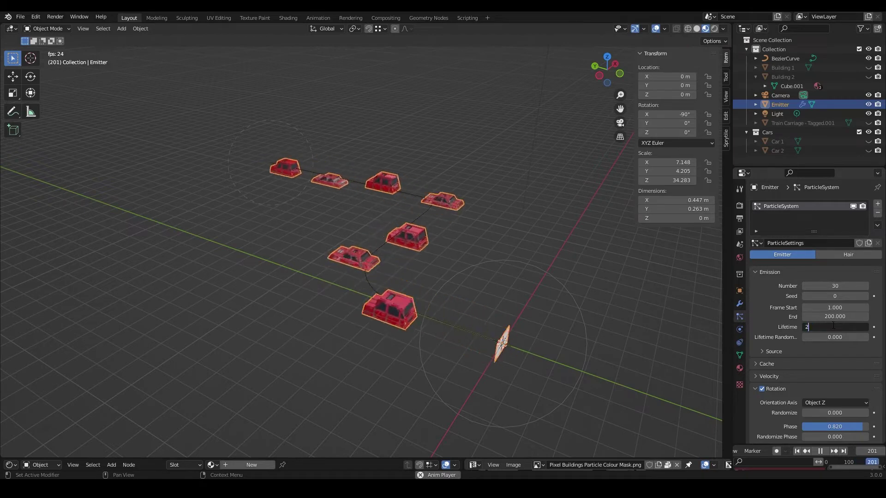
type("200")
key("Return")
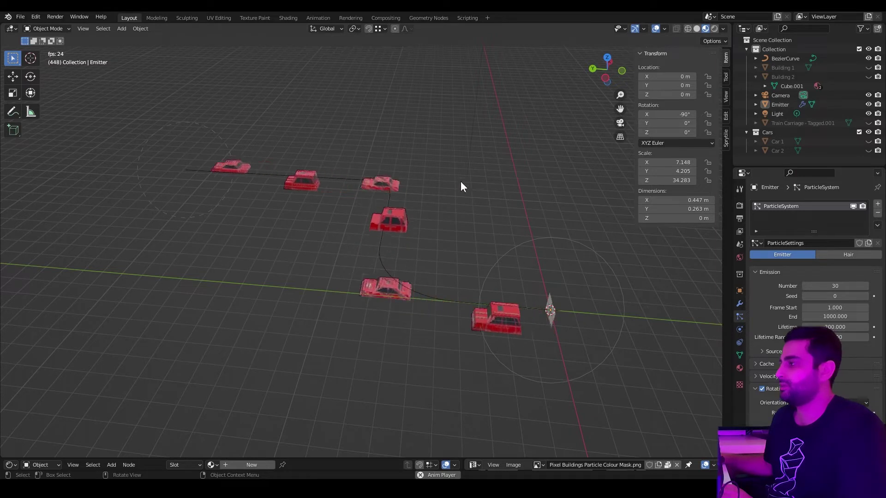
scroll(757, 308, "down", 5)
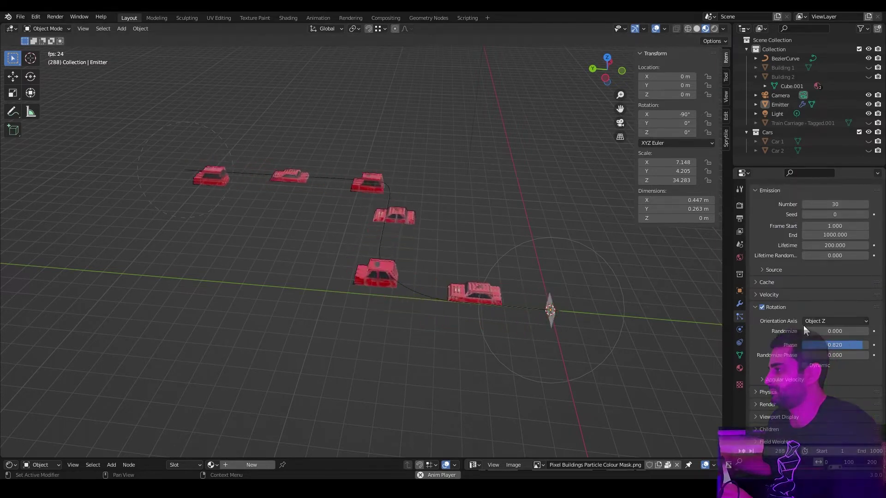
left_click(804, 365)
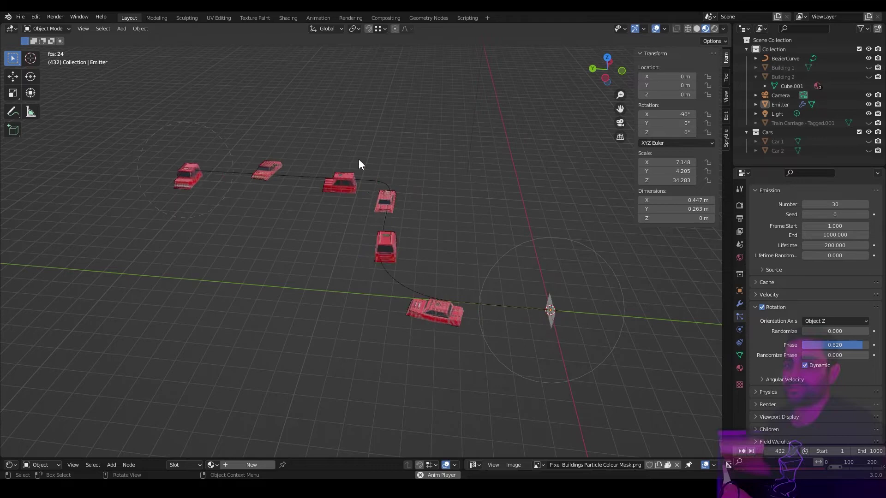
middle_click_drag(421, 178, 426, 224)
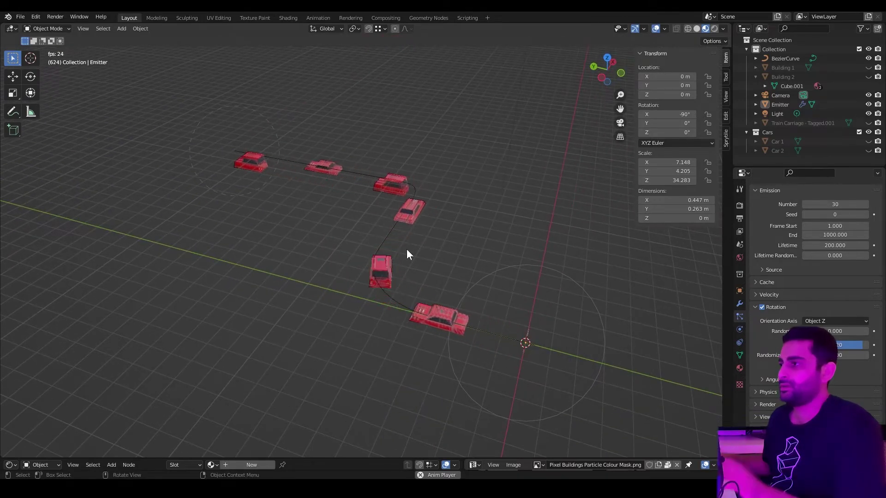
mouse_move(407, 251)
middle_mouse_down()
mouse_move(443, 208)
mouse_move(420, 240)
middle_mouse_up()
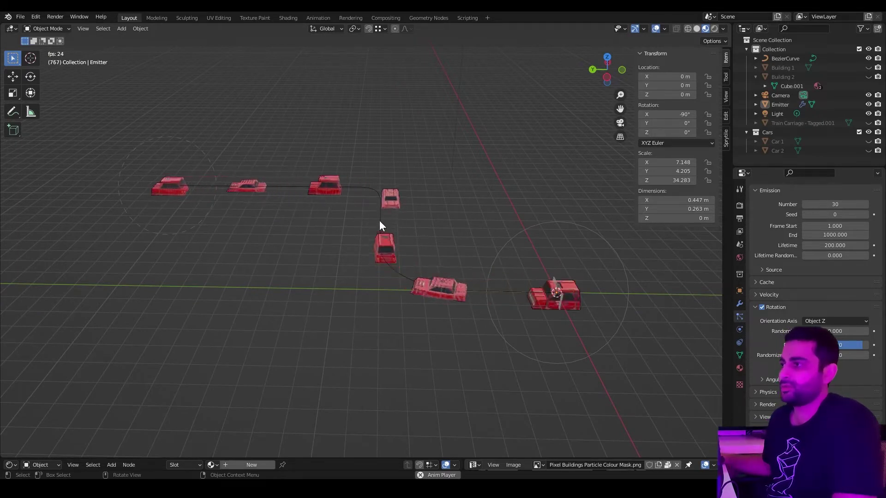
Change the road curve's force field type to Force with Strength -20.
left_click(379, 215)
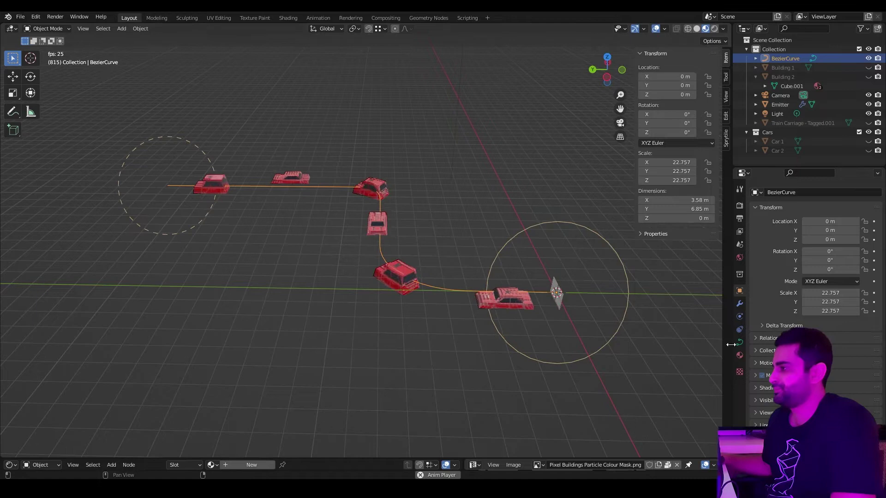
left_click(737, 315)
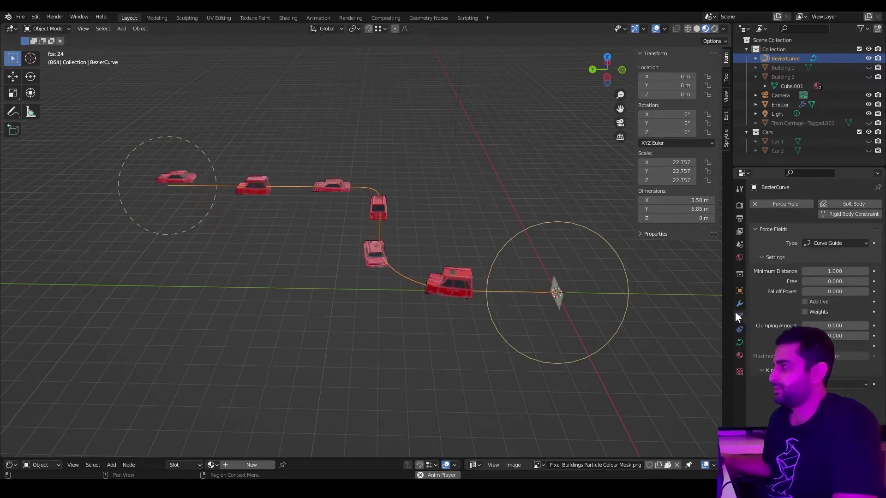
left_click(837, 241)
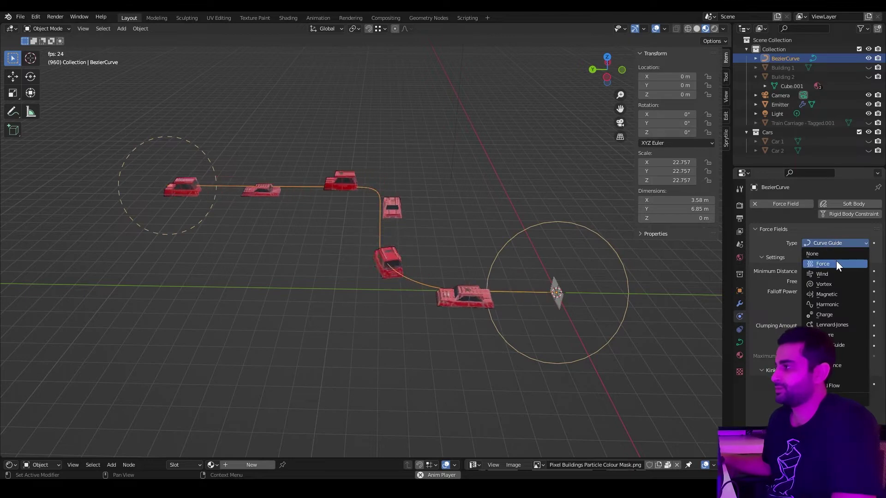
left_click(836, 263)
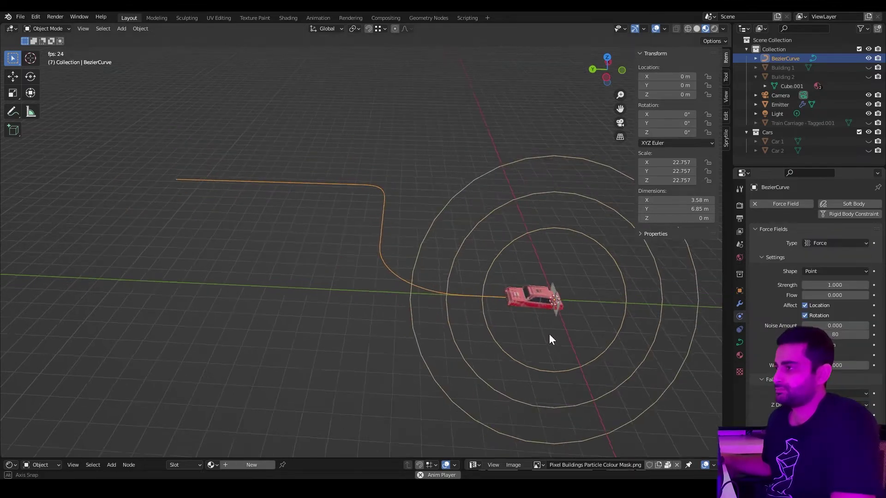
middle_click_drag(522, 345, 507, 333)
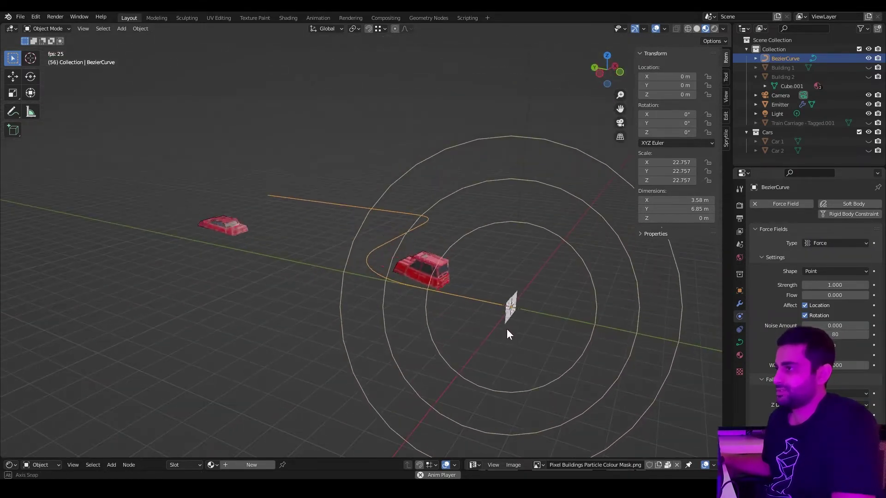
left_click(835, 284)
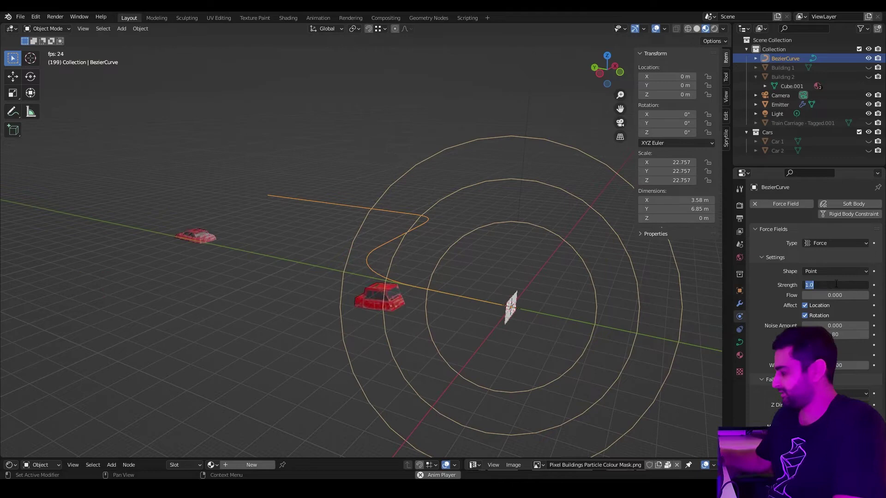
type("-20")
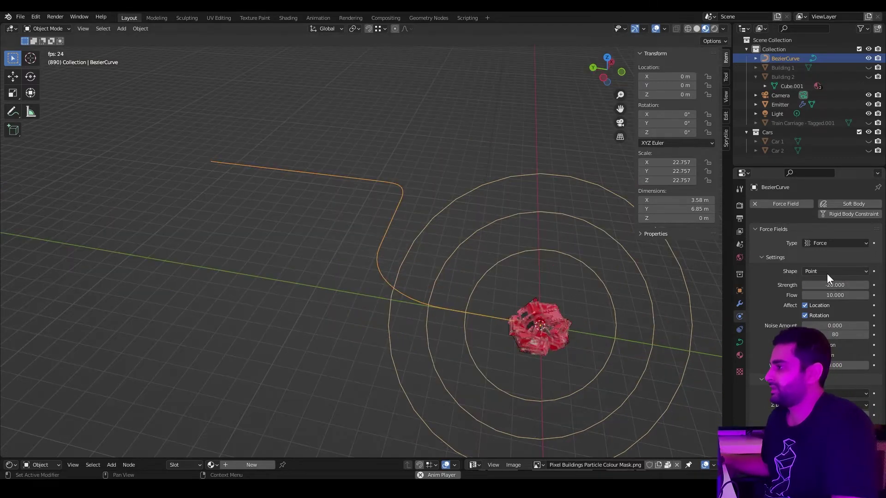
Set the field Shape to Curve and Flow to 10.
left_click(826, 273)
left_click(821, 311)
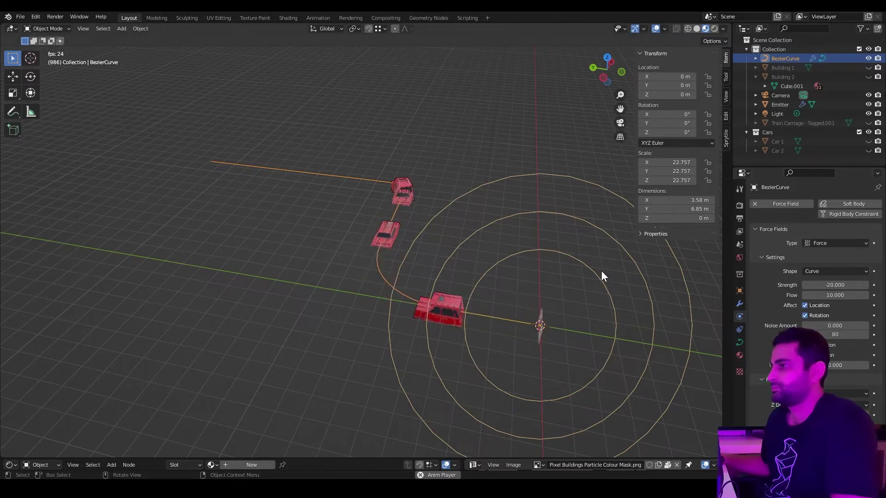
left_click(833, 296)
type("0")
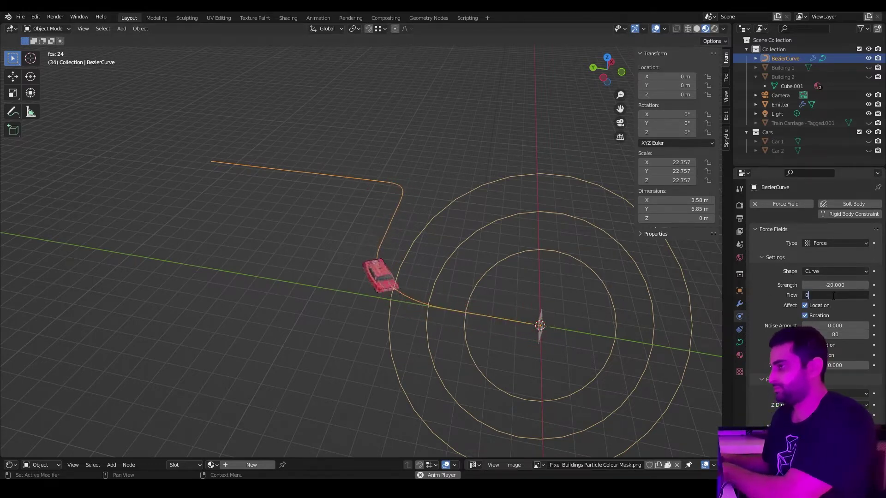
key("Return")
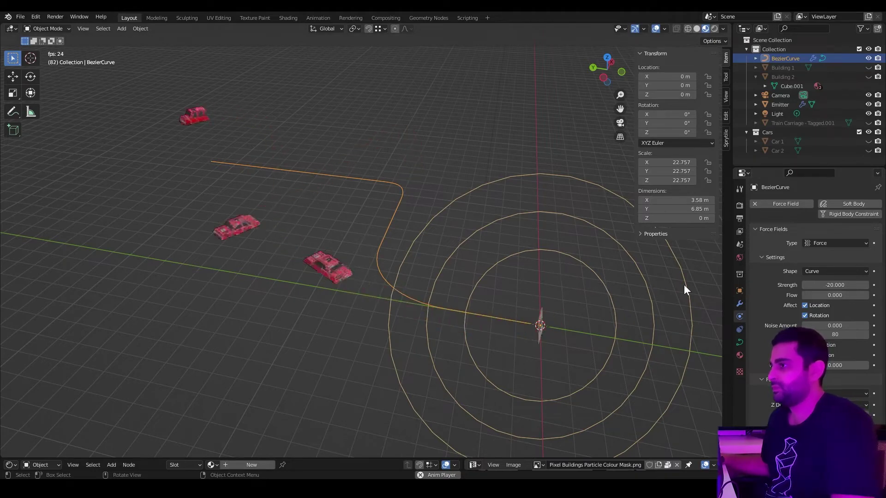
left_click(821, 296)
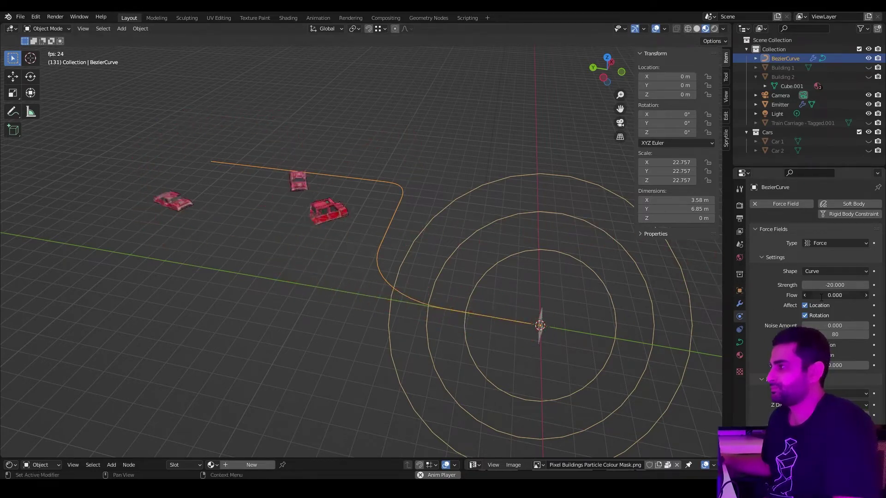
type("10")
key("Return")
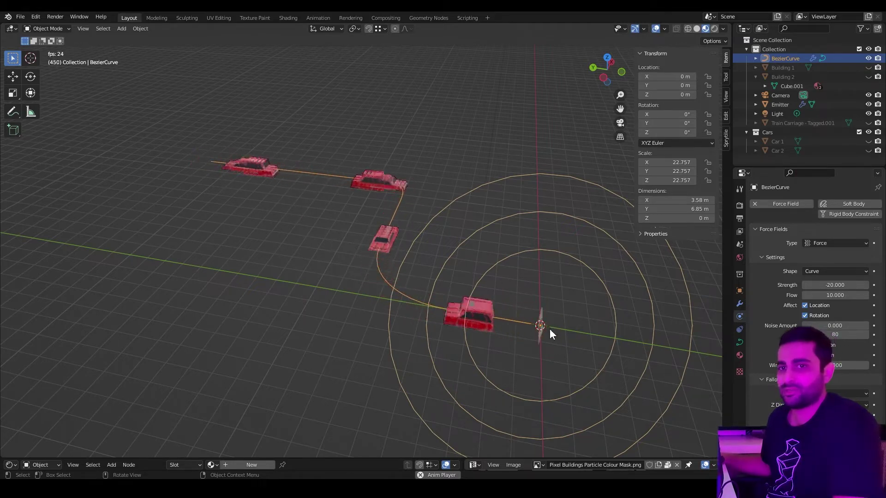
Select Emitter and change its particle Lifetime to 90.
left_click(779, 104)
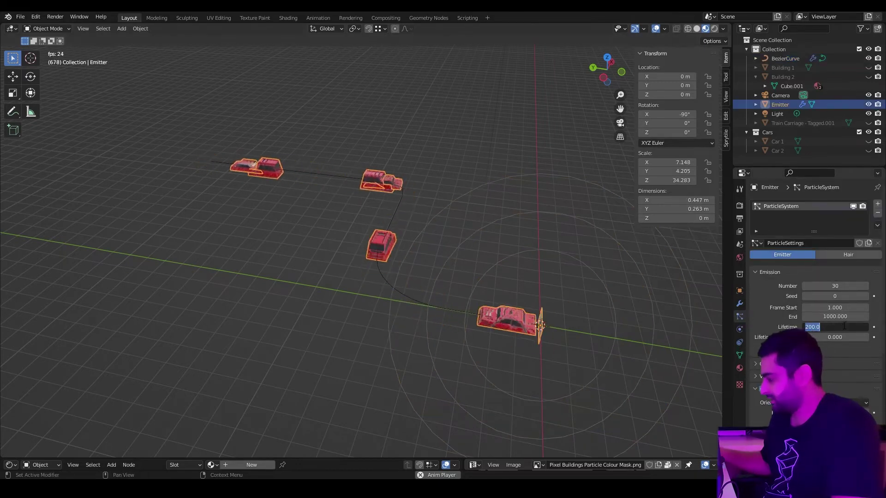
left_click(844, 326)
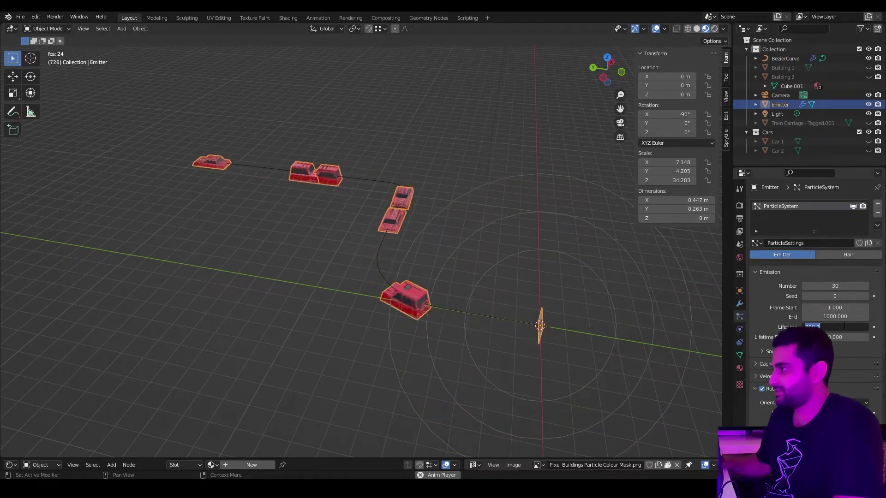
type("10")
key("Return")
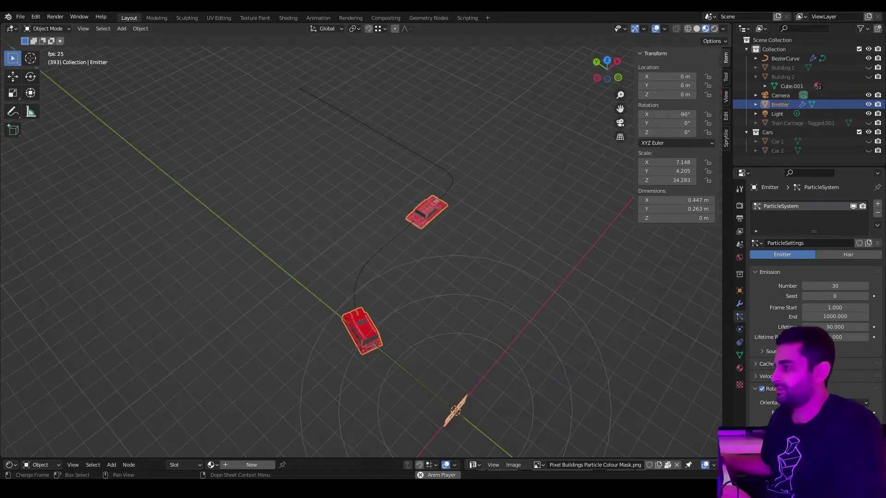
Stop playback and duplicate the emitter as Emitter.001 beside the original.
key("space")
middle_click_drag(545, 248, 448, 323)
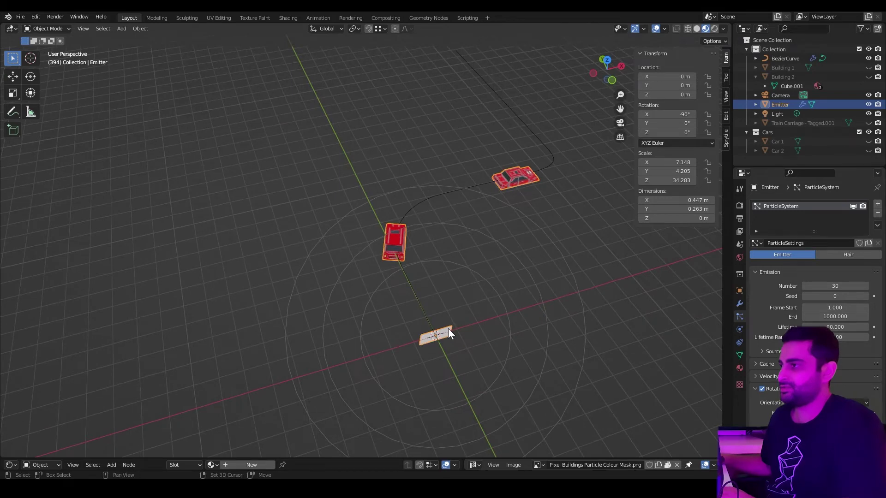
key("shift+d")
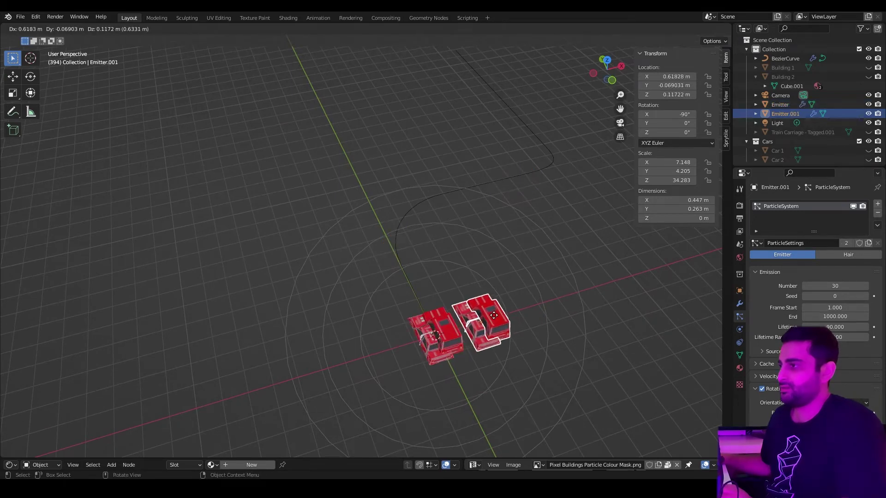
left_click(493, 314)
Duplicate the road curve along X to make a second road beside the first.
middle_click_drag(494, 314, 419, 289)
left_click(479, 249)
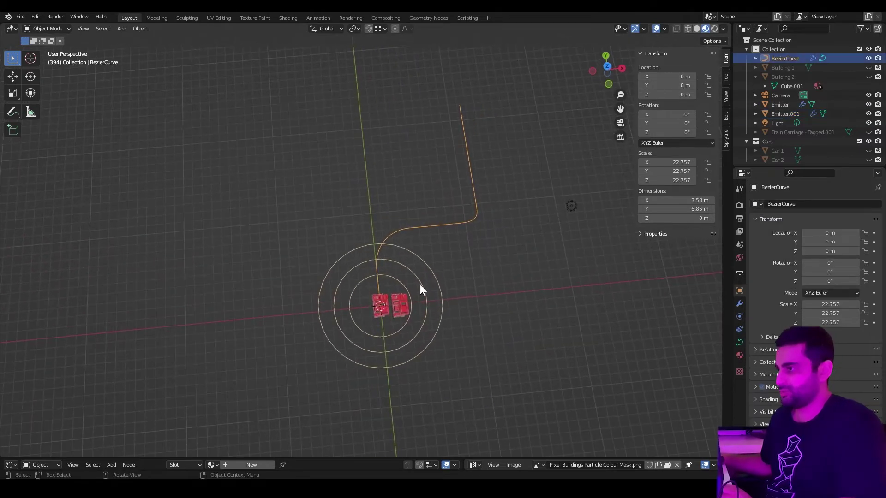
scroll(420, 289, "up", 2)
key("shift+d")
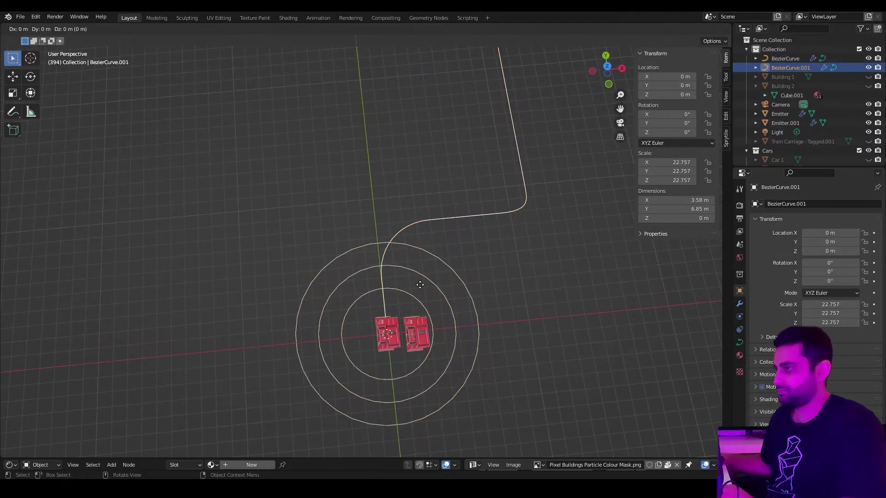
key("x")
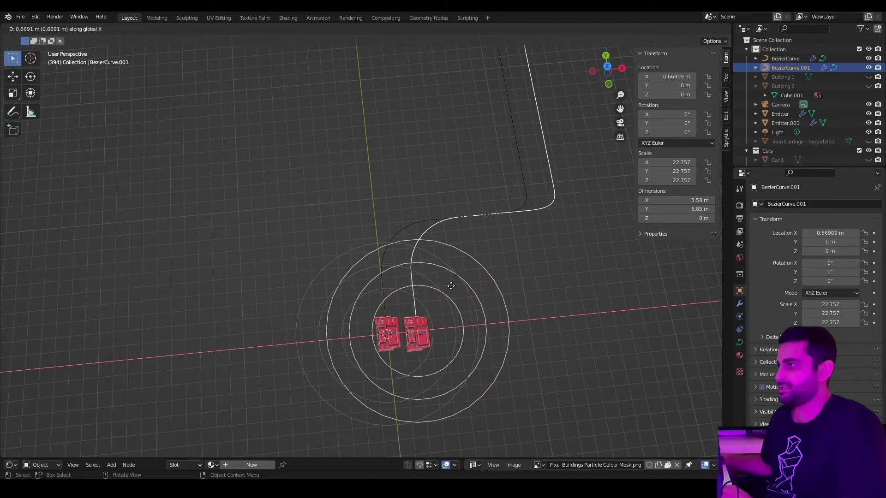
left_click(451, 286)
middle_click_drag(489, 257, 472, 273, "shift")
left_click(608, 66)
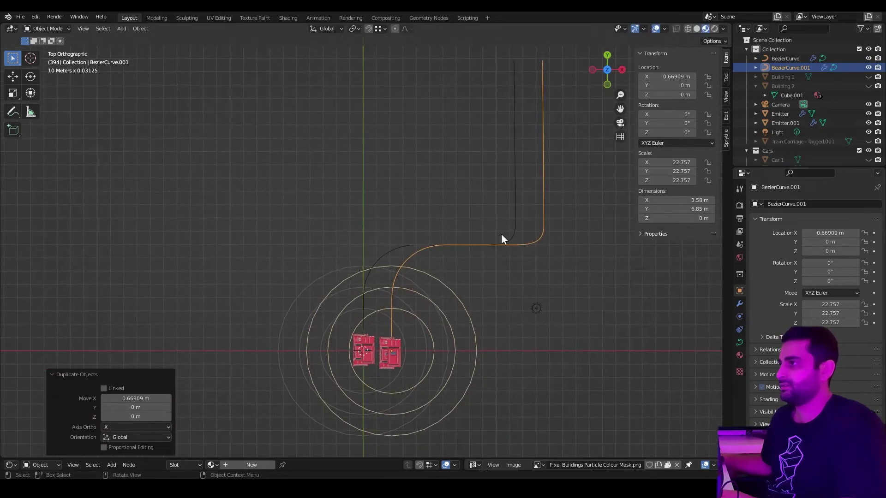
Shift the second curve's control points along the Y axis.
key("Tab")
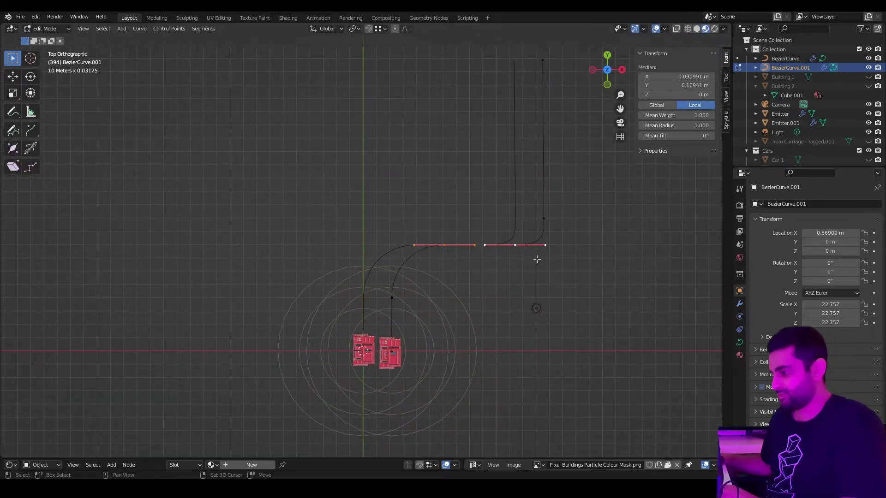
key("g")
key("y")
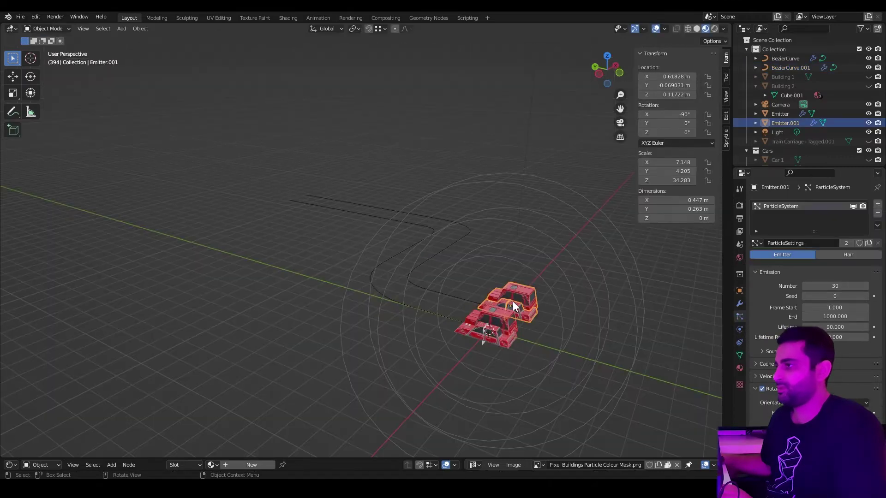
left_click(609, 63)
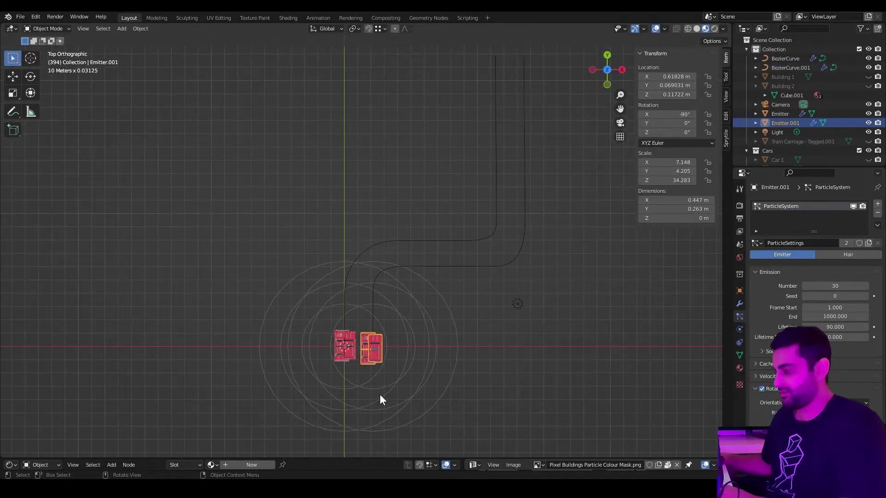
Place Emitter.001 at the far end of the second road.
key("g")
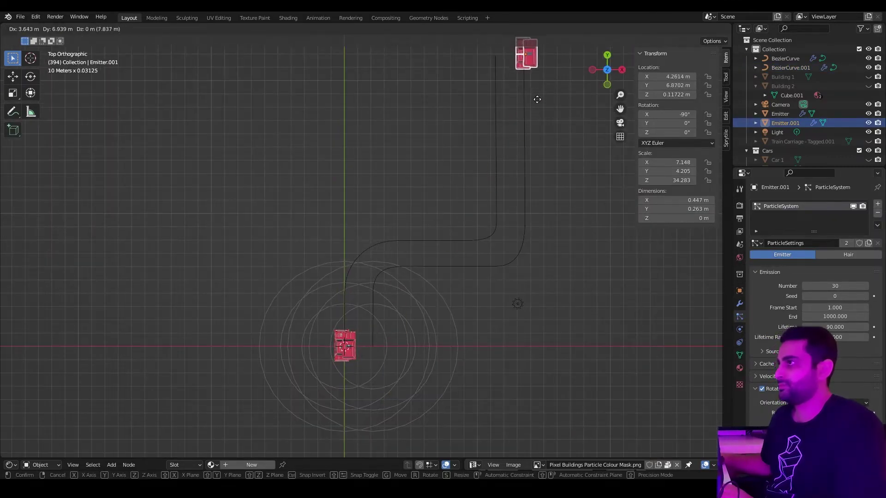
left_click(537, 99)
middle_click_drag(534, 119, 557, 182)
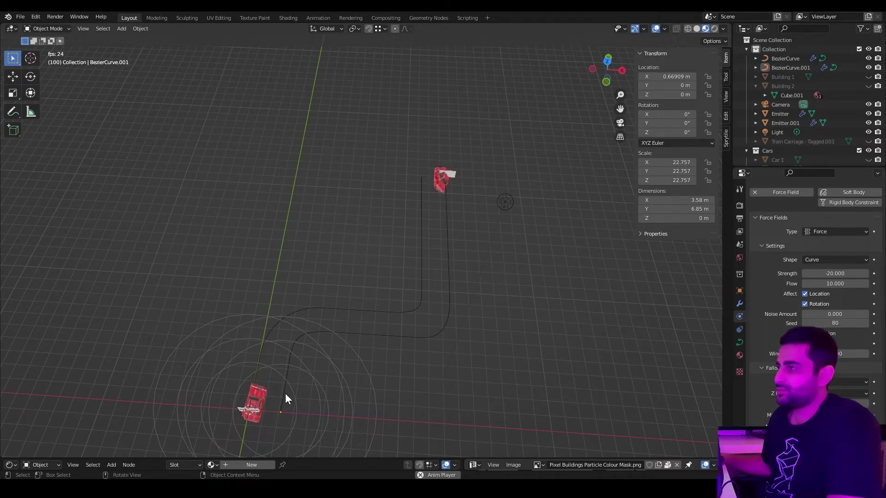
middle_click_drag(285, 394, 389, 361)
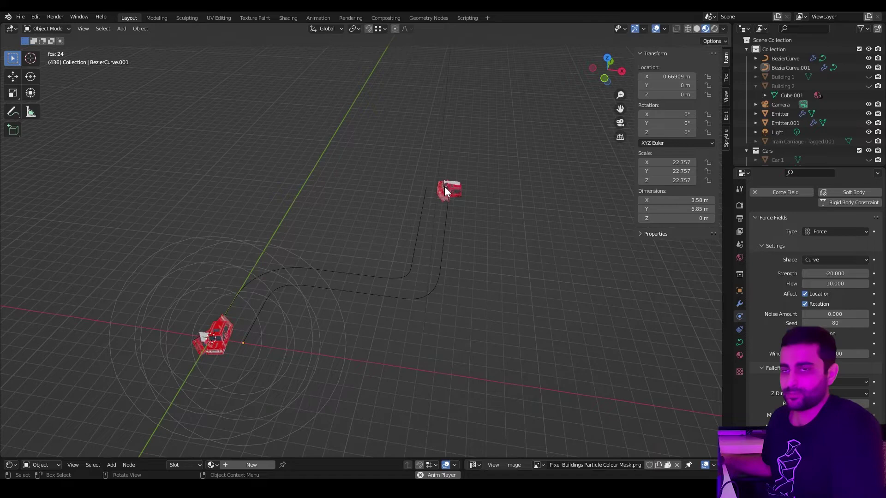
Add a Physics collection containing two sub-collections, L Lane and R Lane.
left_click(746, 49)
right_click(774, 41)
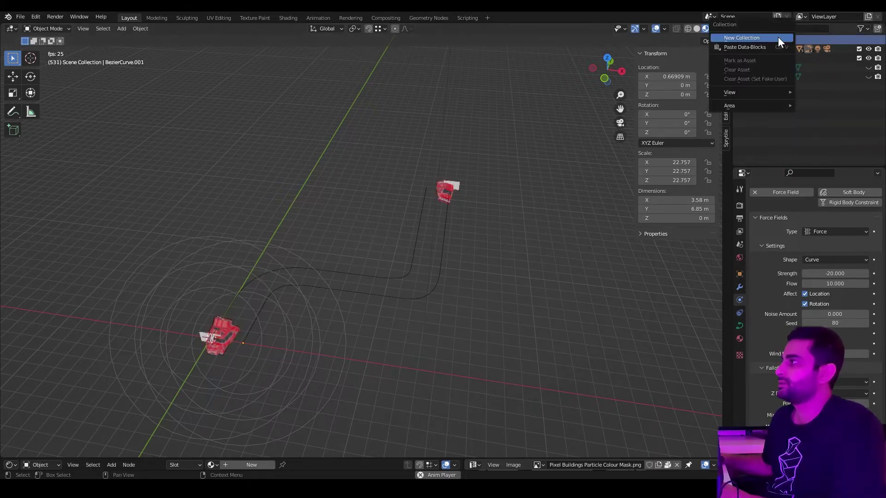
left_click(778, 38)
double_click(775, 87)
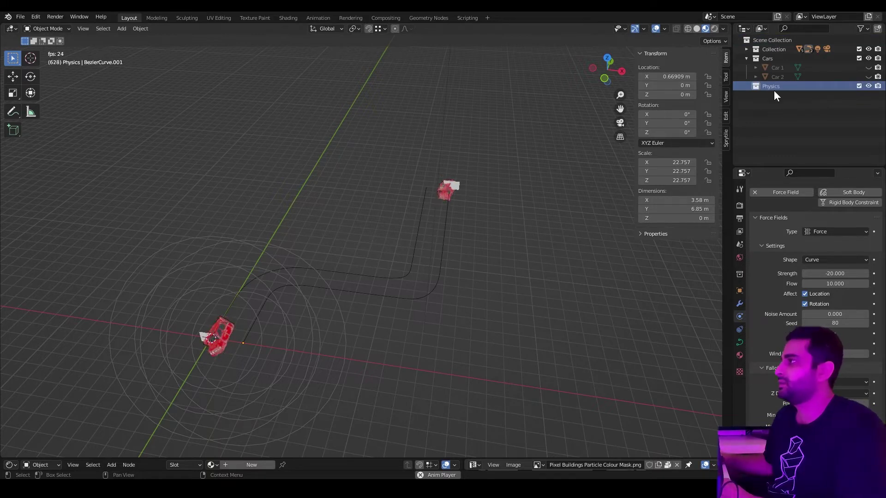
right_click(774, 91)
left_click(742, 84)
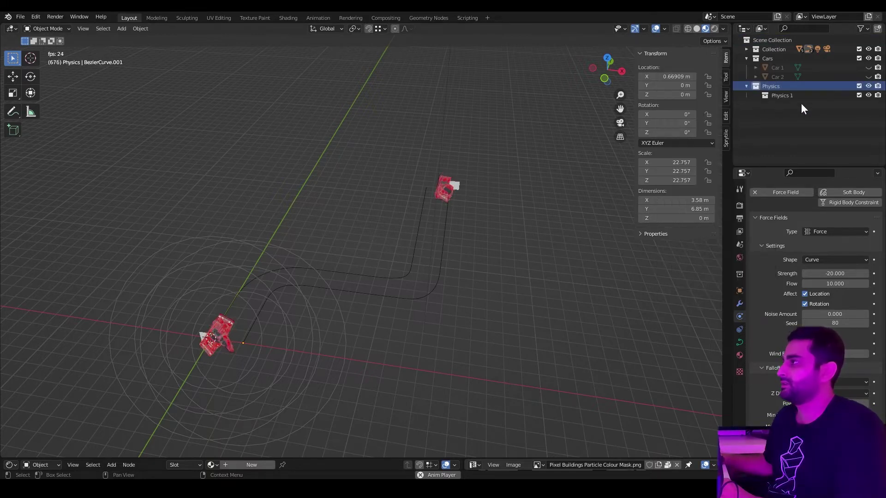
double_click(793, 95)
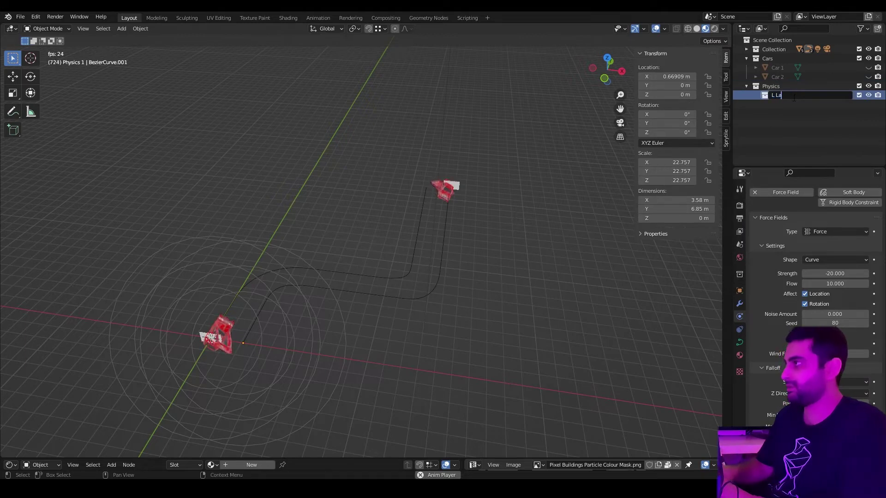
right_click(771, 87)
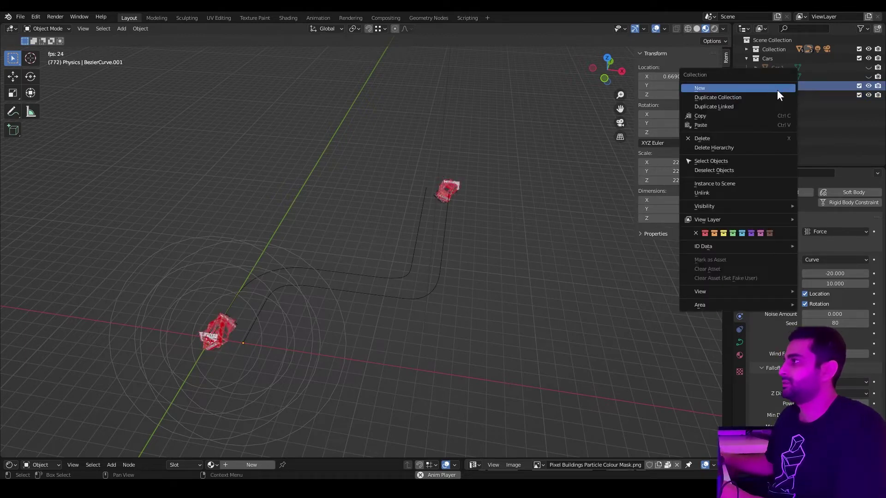
left_click(777, 91)
double_click(791, 104)
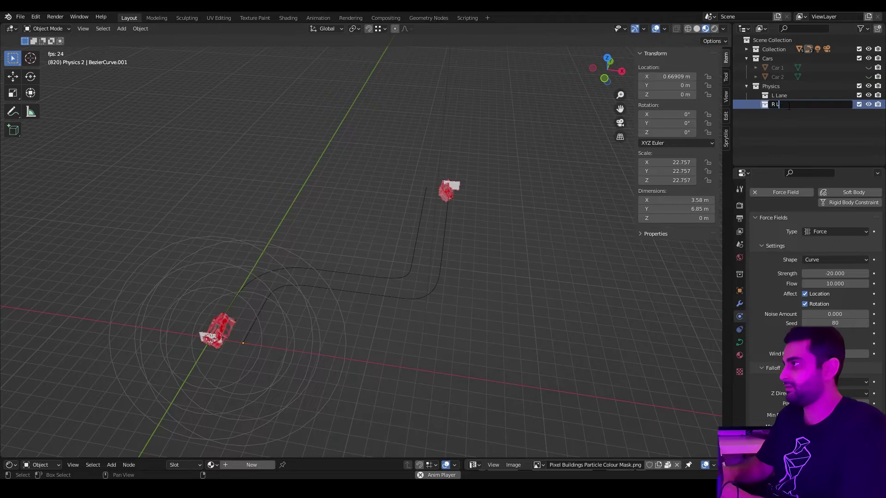
Move BezierCurve.001 into R Lane and BezierCurve into L Lane.
left_click(746, 49)
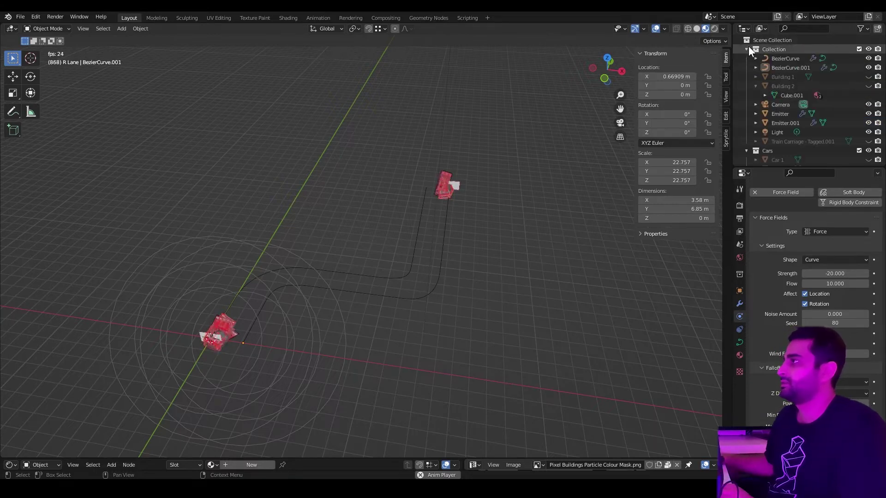
left_click(432, 291)
left_click(436, 295)
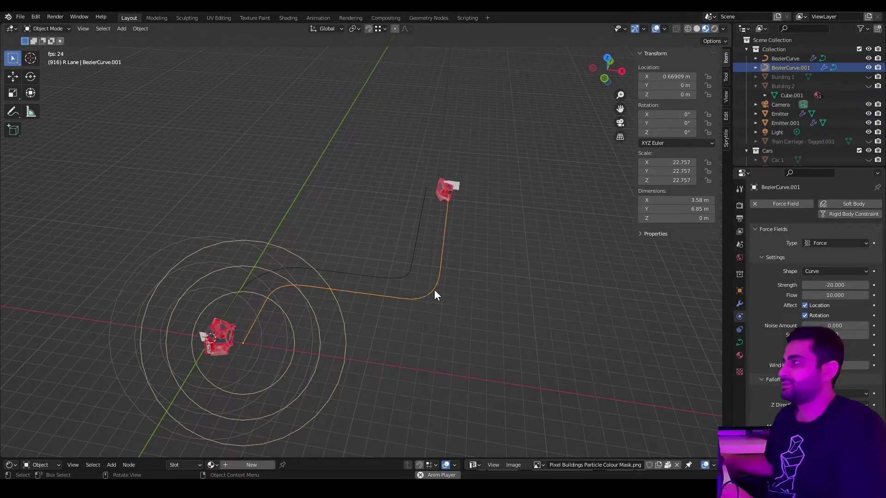
scroll(782, 81, "down", 2)
left_click_drag(782, 51, 782, 155)
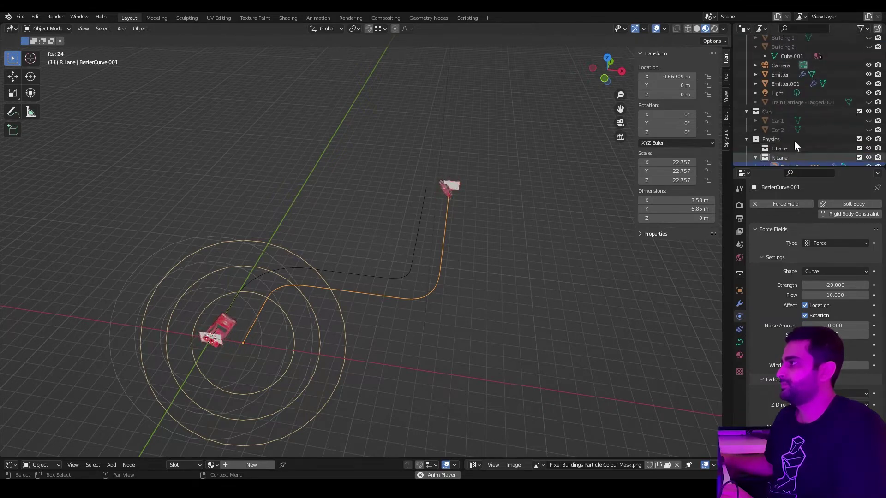
scroll(791, 129, "up", 3)
left_click(779, 59)
left_click_drag(779, 59, 790, 140)
scroll(798, 106, "down", 2)
left_click(530, 225)
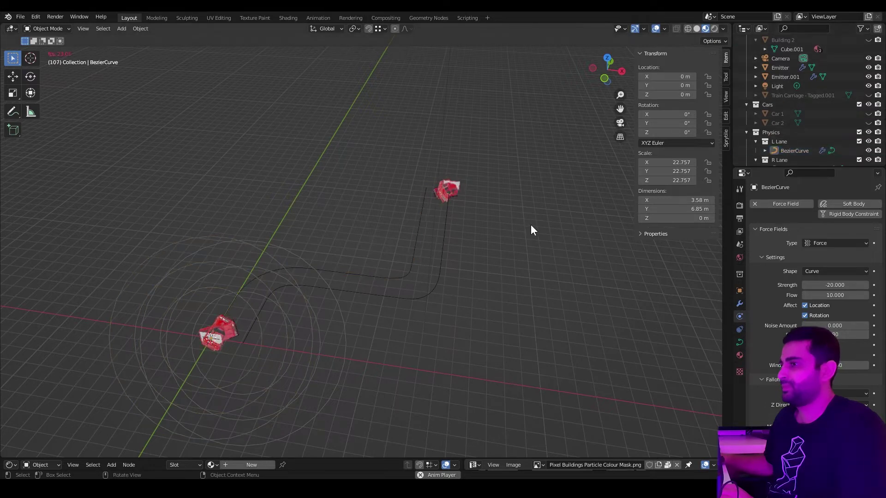
scroll(499, 257, "up", 3)
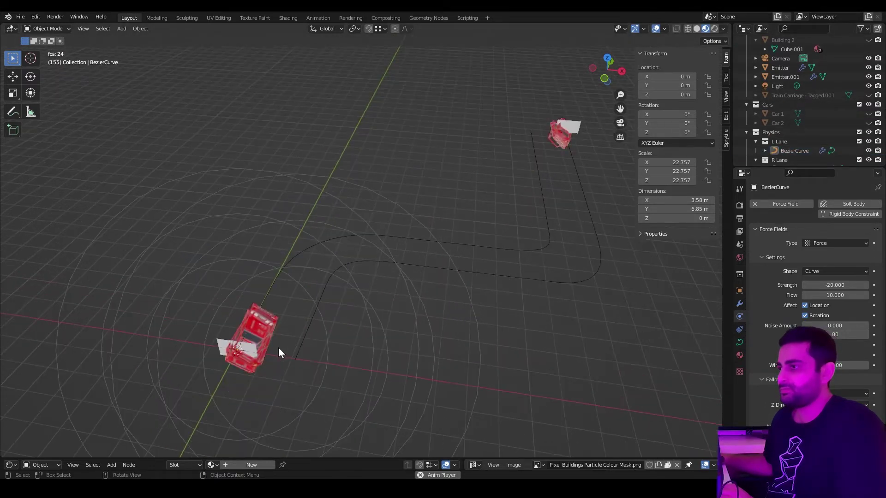
Set the Emitter's particle Field Weights Effector Collection to L Lane.
left_click(256, 350)
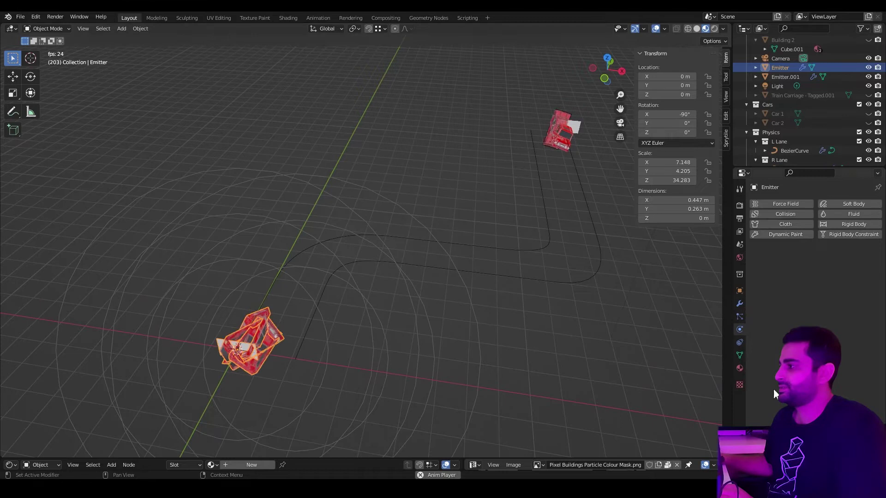
left_click(740, 317)
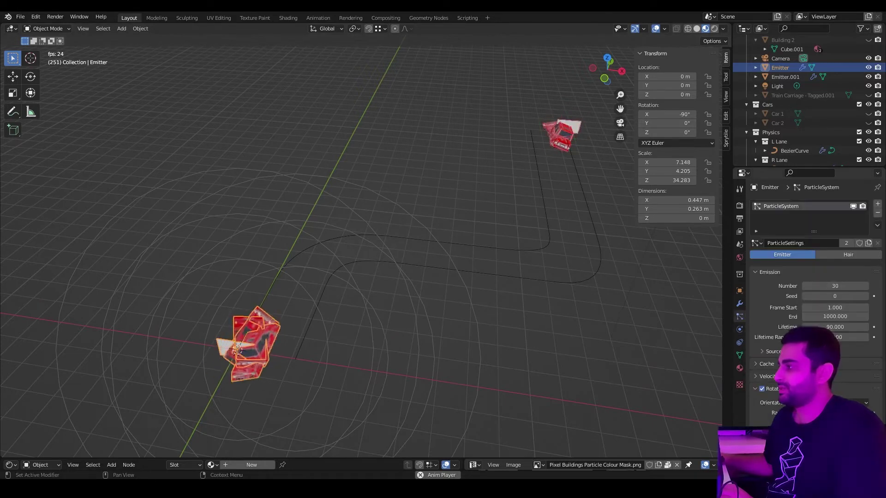
scroll(812, 277, "down", 8)
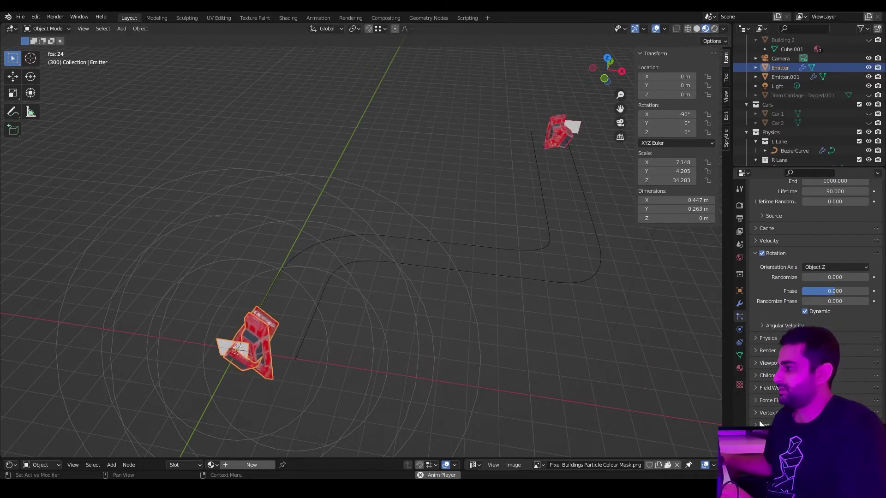
left_click(757, 389)
scroll(793, 360, "down", 4)
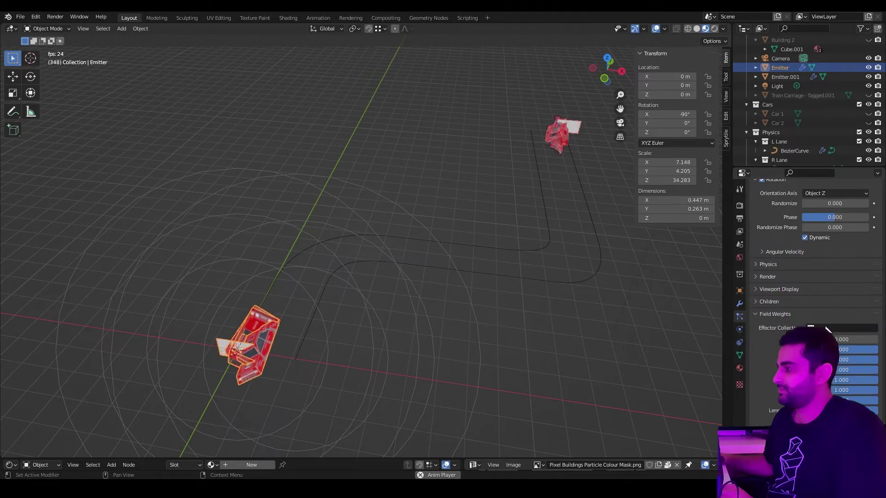
left_click(826, 328)
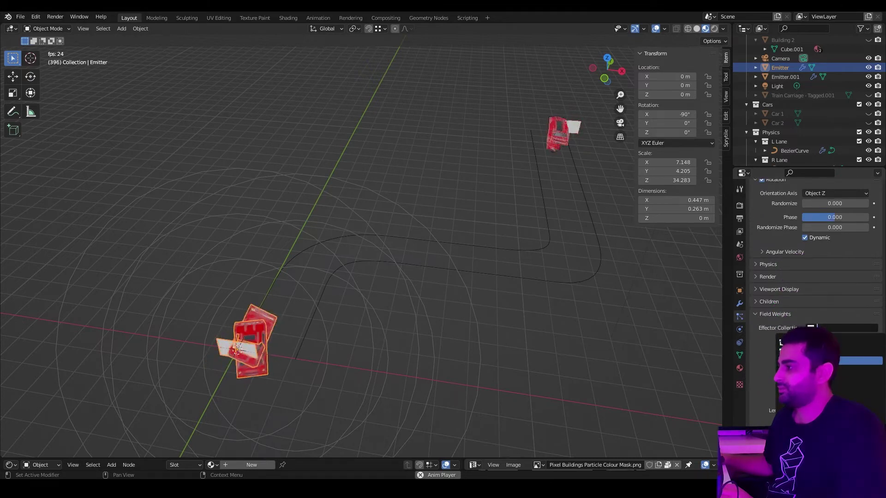
left_click(858, 361)
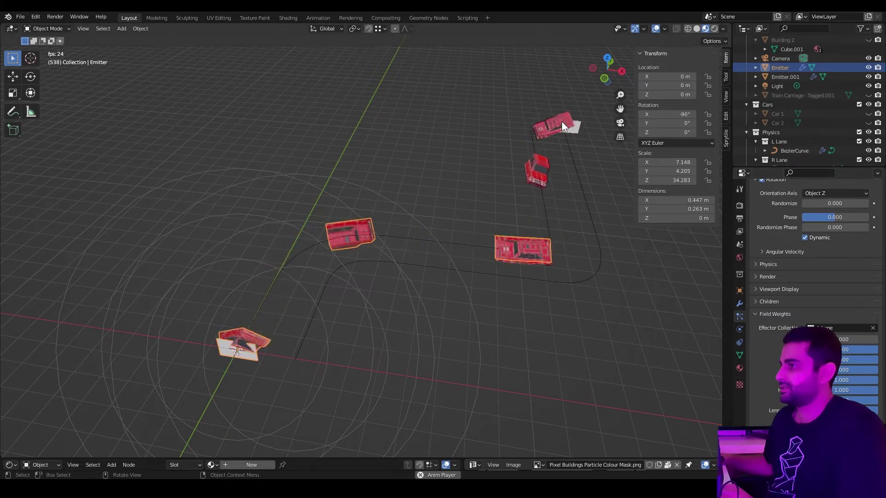
Select Emitter.001 and bring its particle settings (30 particles, End 1000, lifetime 90) into view.
middle_click_drag(453, 256, 479, 185)
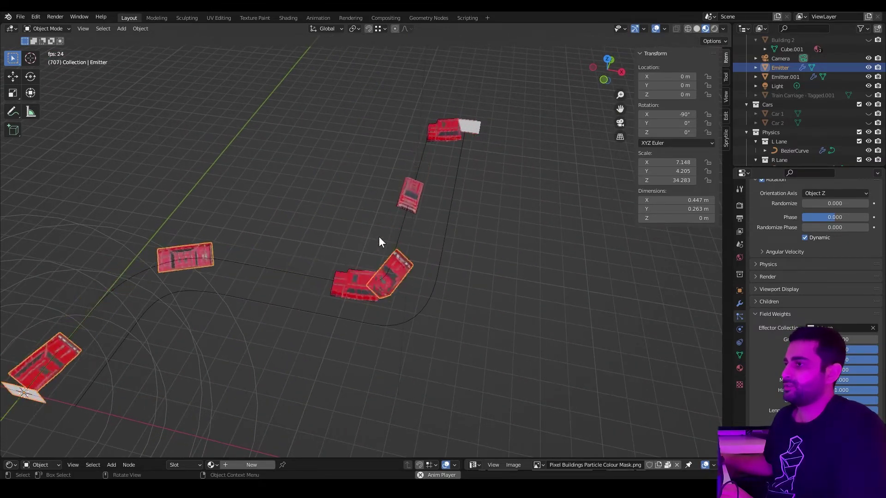
left_click(479, 124)
scroll(804, 289, "up", 10)
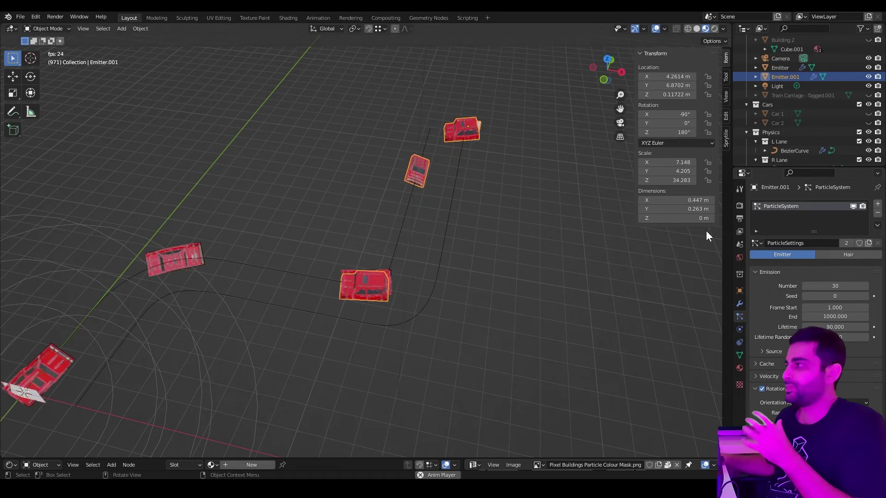
Make Emitter.001's particle settings single-user and set its Effector Collection to R Lane.
left_click(847, 243)
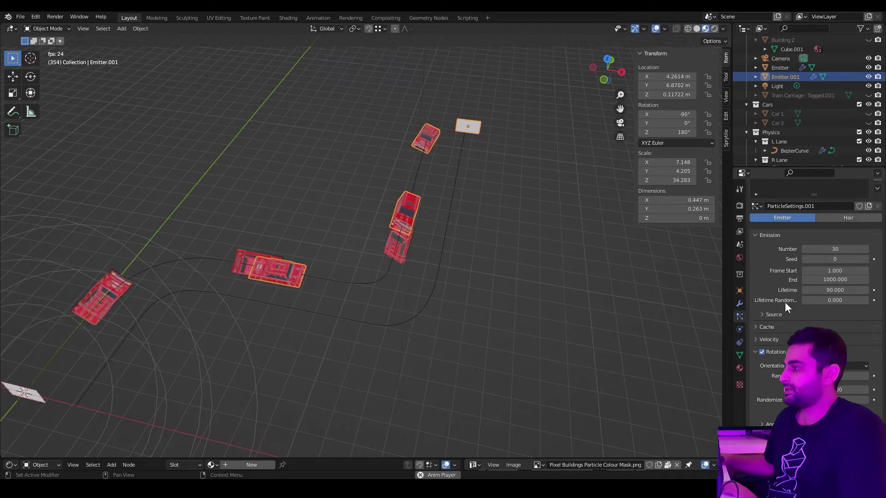
scroll(779, 345, "down", 12)
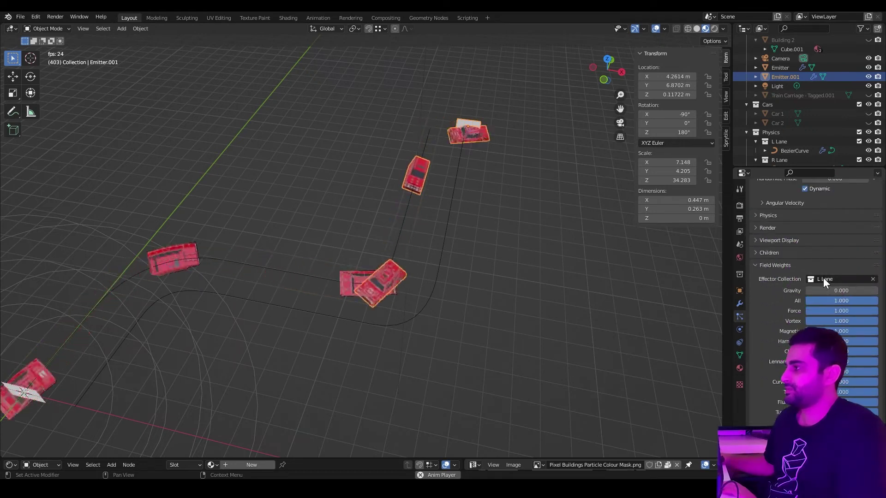
left_click(823, 279)
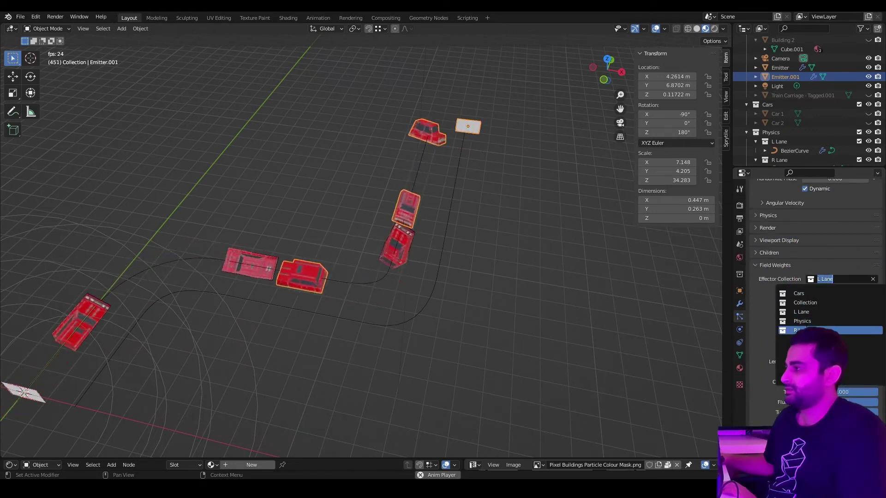
left_click(811, 330)
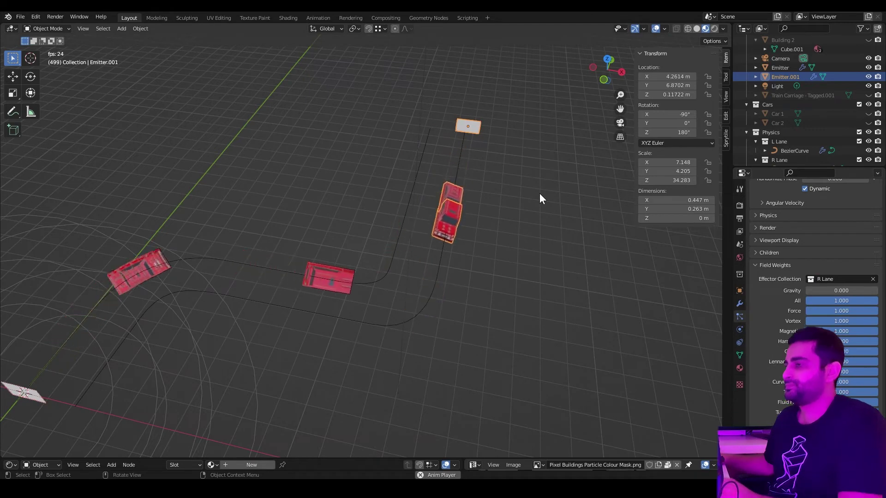
middle_click_drag(538, 193, 503, 260)
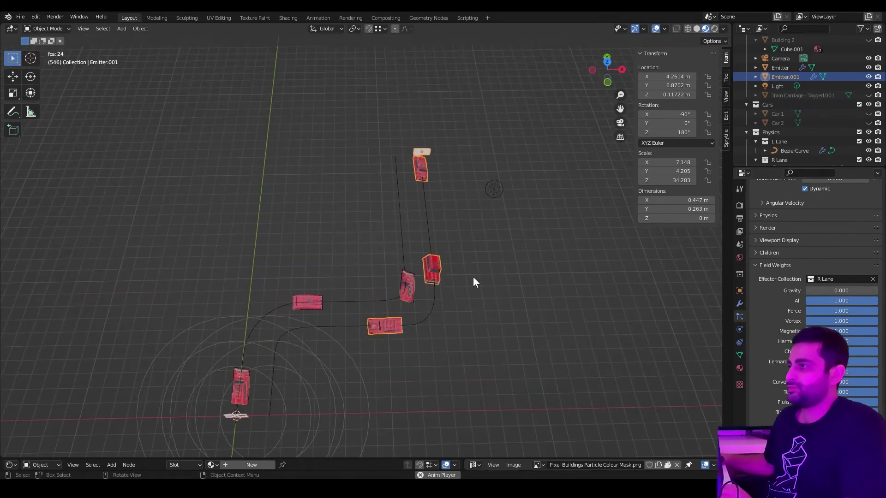
middle_click_drag(430, 336, 427, 318)
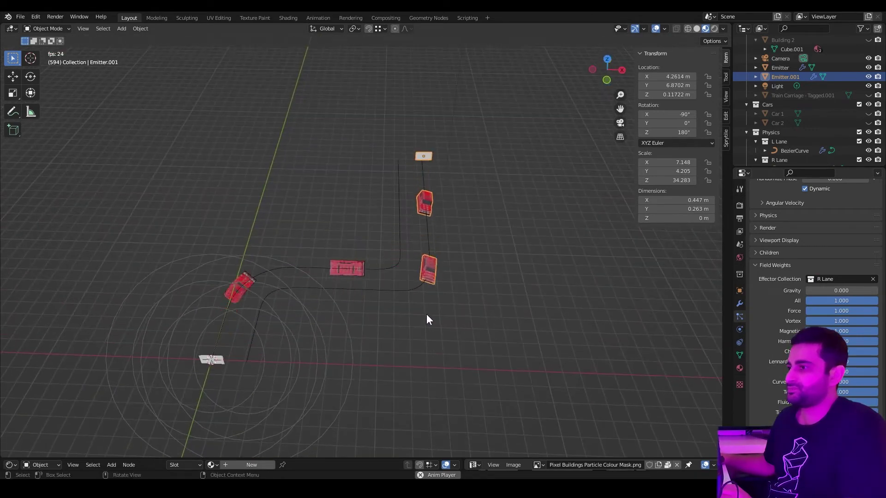
Give BezierCurve.001 a Curve-shaped Curve Guide force field and check the cars follow it.
left_click(424, 290)
left_click(833, 259)
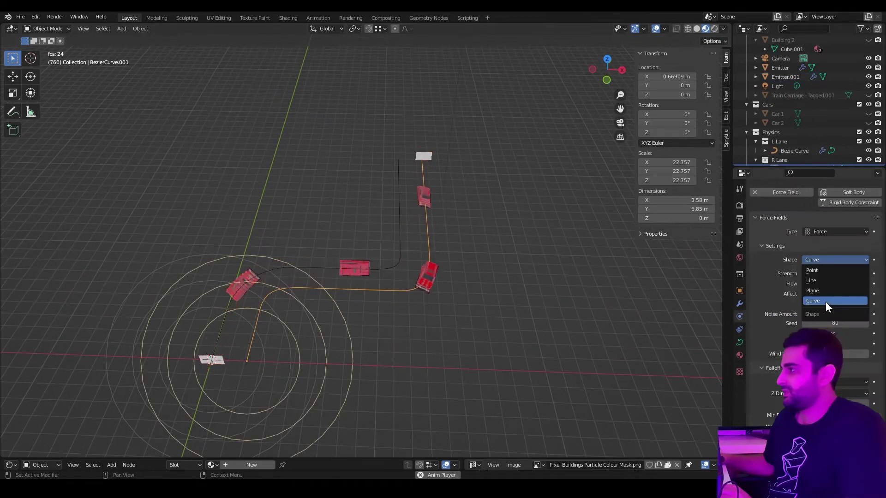
left_click(825, 301)
left_click(828, 232)
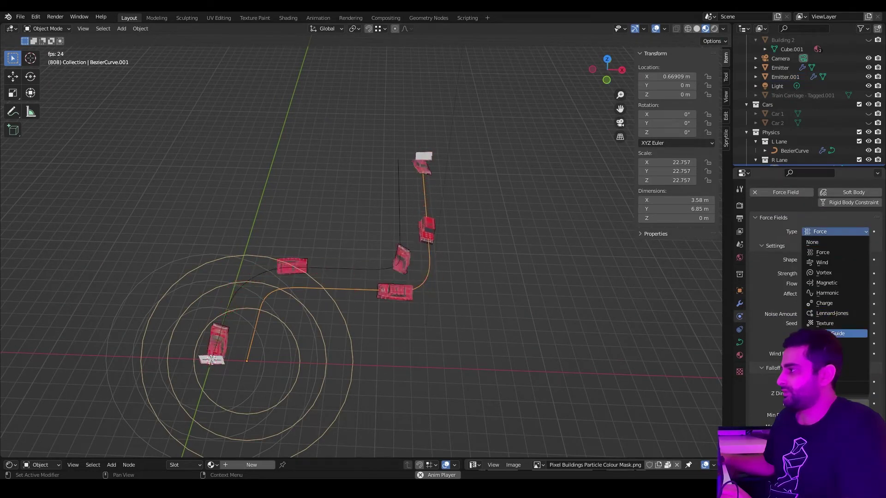
left_click(837, 333)
left_click(388, 267)
left_click(829, 264)
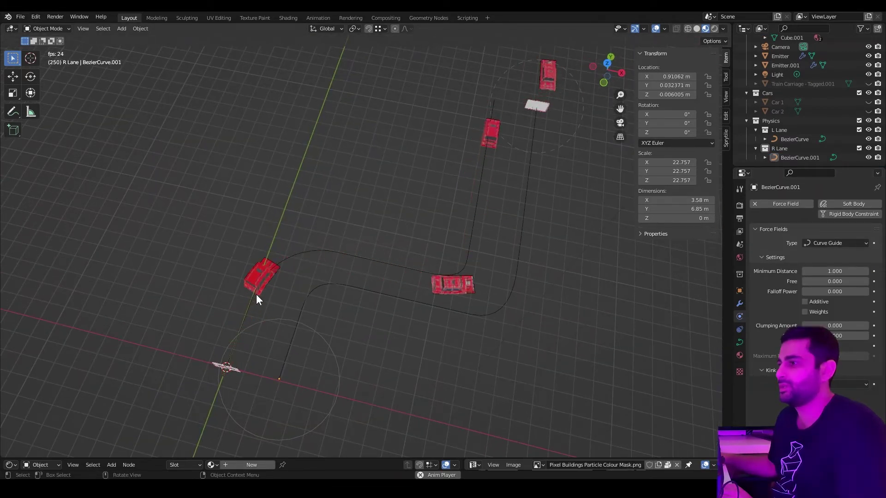
middle_click_drag(476, 225, 435, 238)
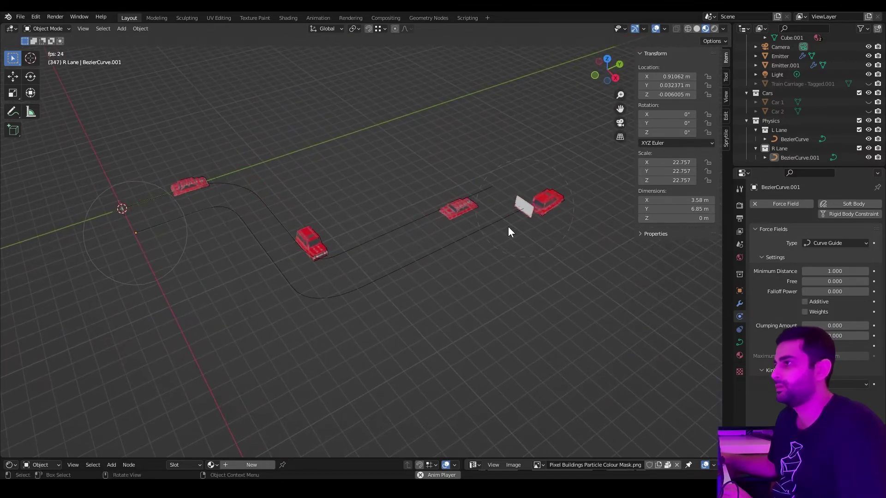
middle_click_drag(507, 226, 458, 267)
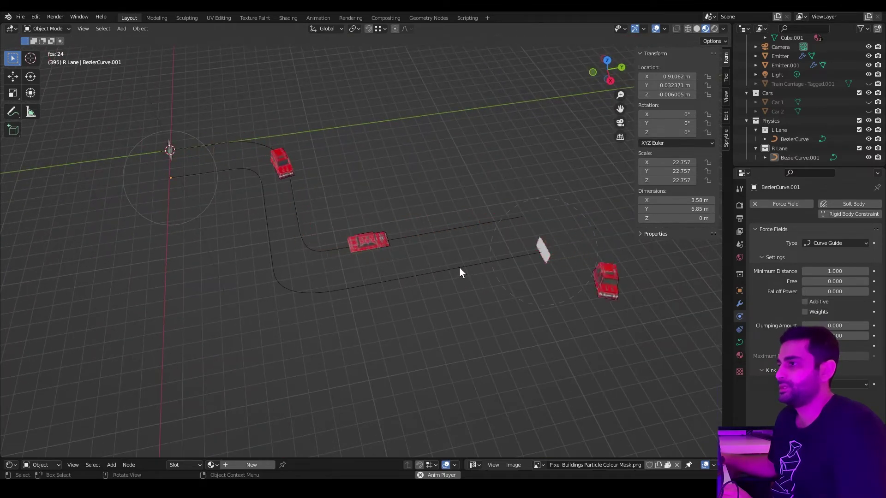
left_click(458, 267)
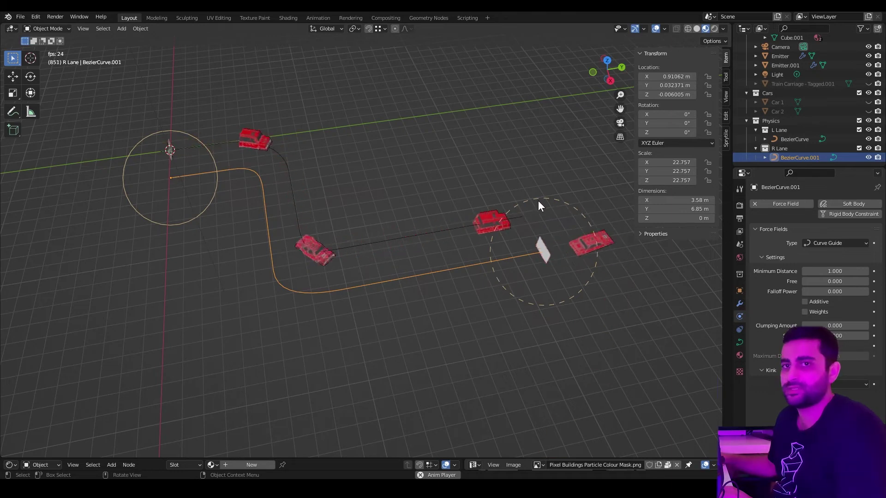
Reverse BezierCurve.001 with Segments > Switch Direction, back in Object Mode, then select Emitter.001.
key("Tab")
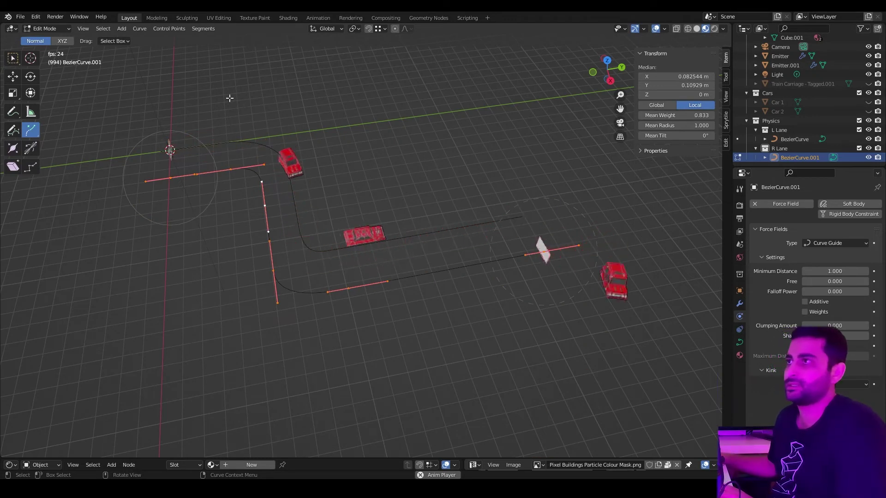
left_click(204, 31)
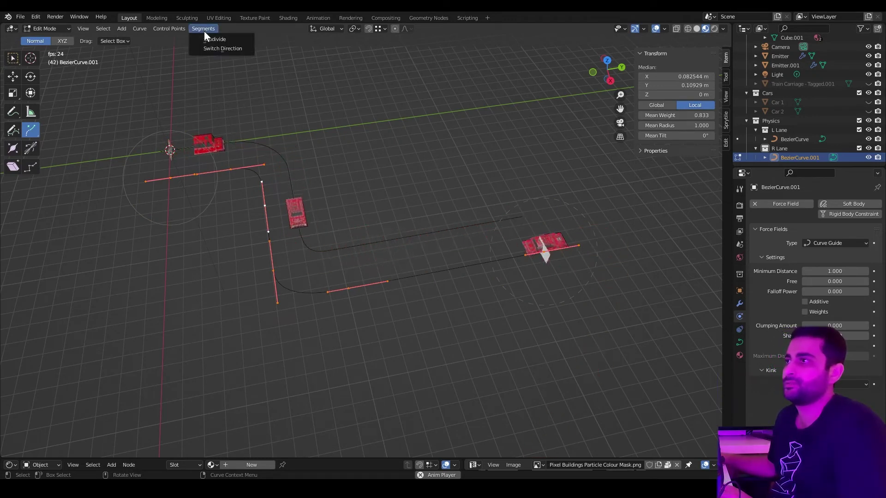
left_click(218, 48)
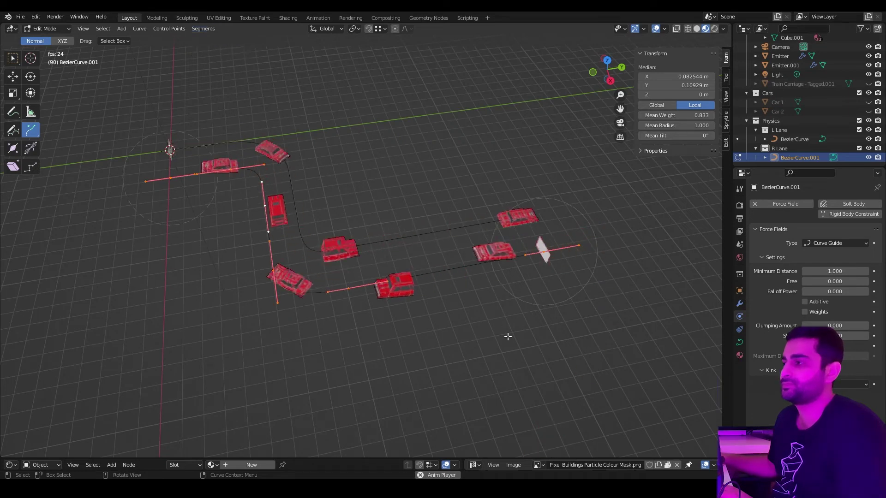
key("Tab")
left_click(489, 343)
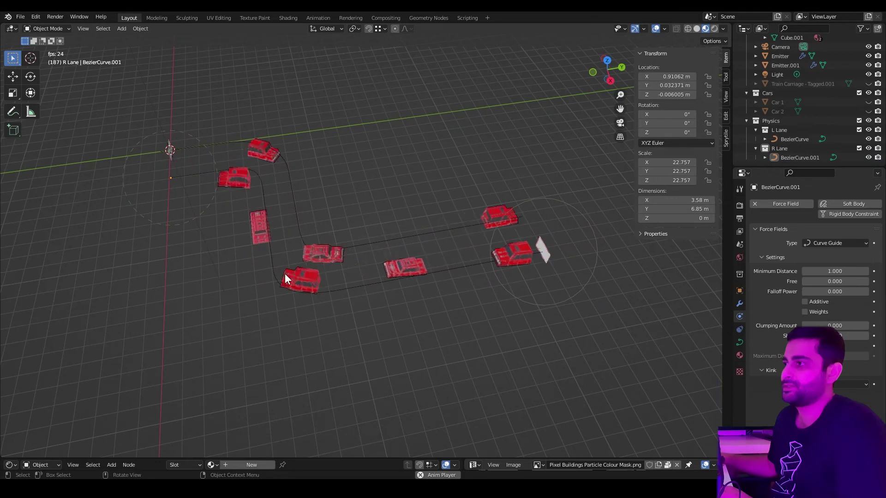
left_click(551, 255)
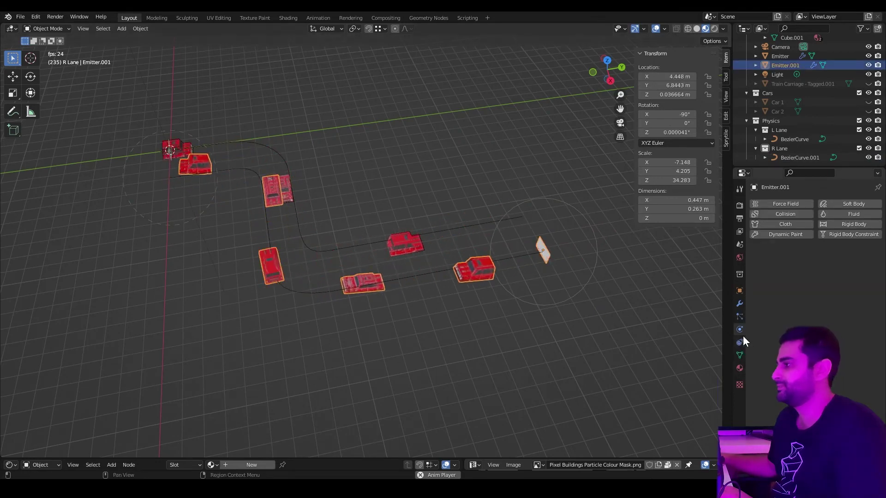
Check Emitter.001's R Lane field weights, then select the first Emitter to see its L Lane setting.
left_click(739, 317)
scroll(821, 277, "down", 15)
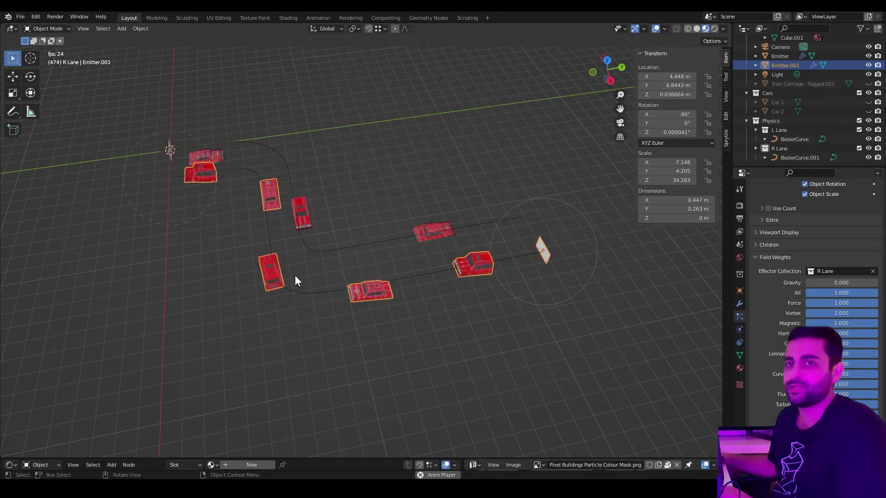
middle_click_drag(306, 271, 436, 339)
left_click(490, 292)
Reposition the first emitter at the start of the L Lane road.
left_click(400, 336)
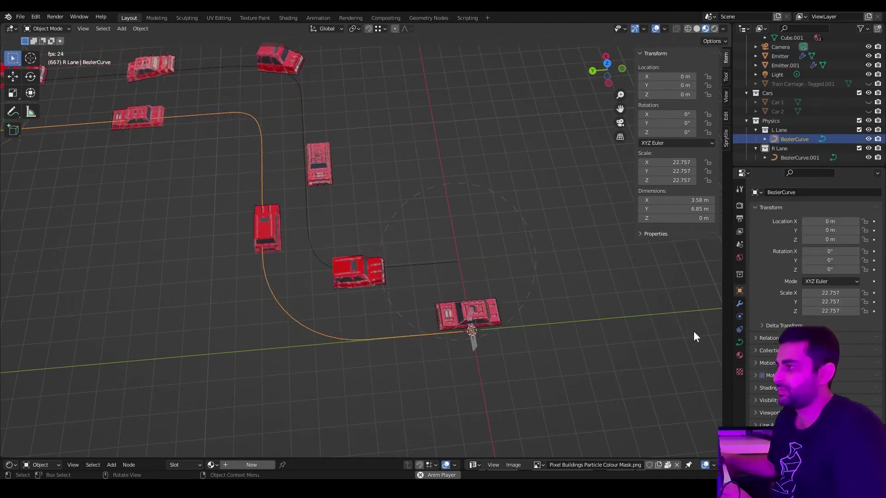
left_click(739, 317)
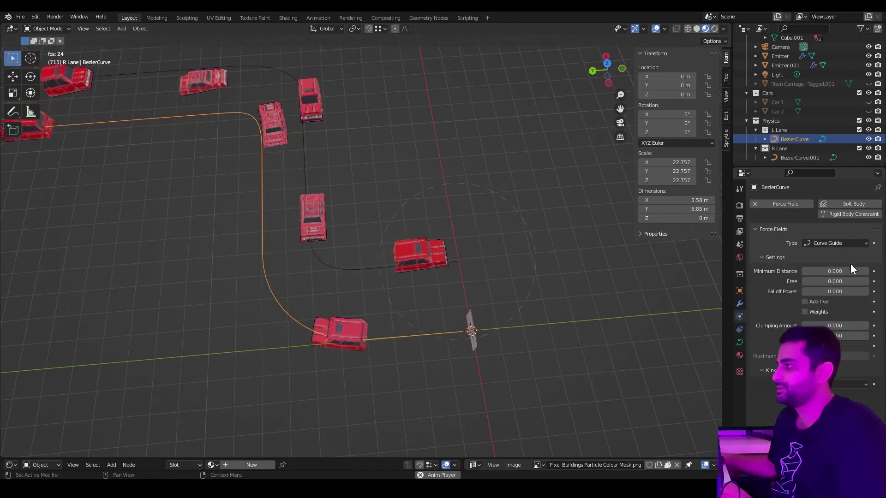
left_click_drag(480, 353, 588, 391)
scroll(461, 345, "down", 3)
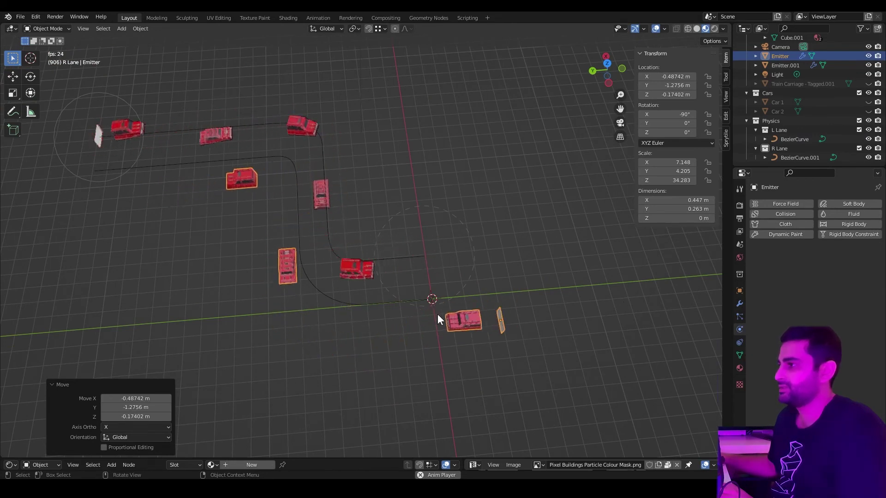
key("g")
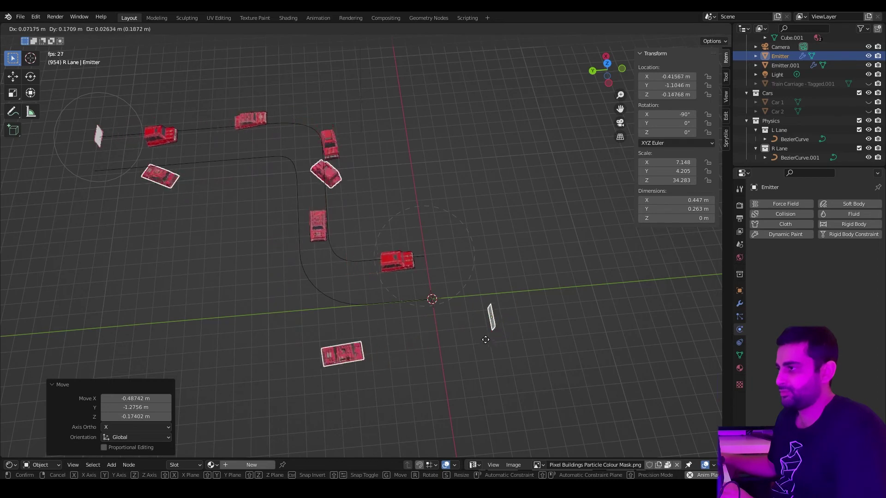
left_click(457, 329)
left_click(458, 329)
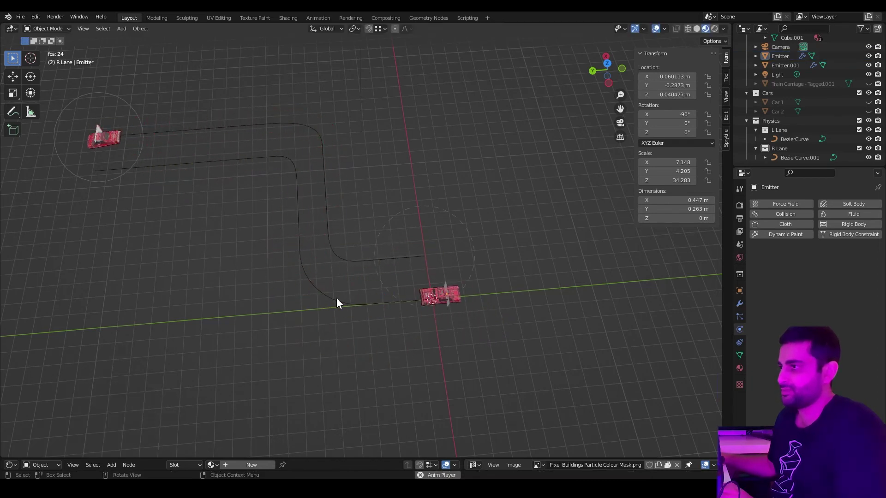
Set the L Lane curve guide's Minimum Distance to 1.
left_click(336, 298)
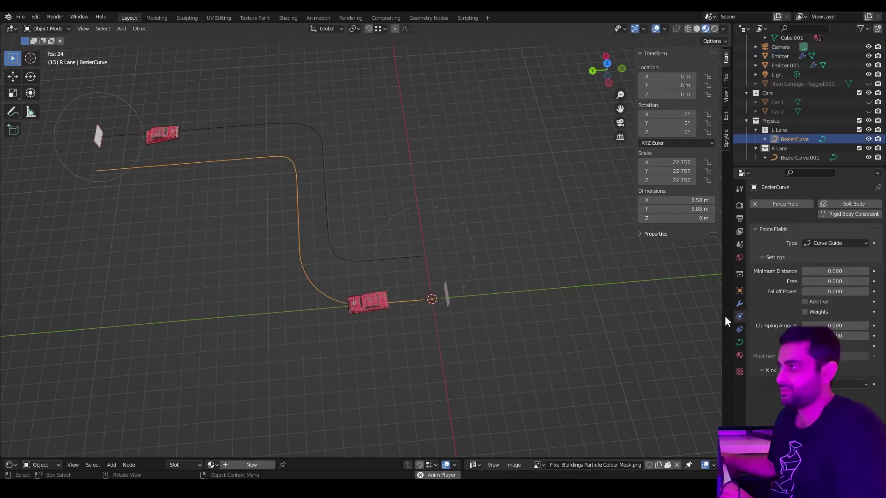
left_click(817, 274)
type("1")
key("Return")
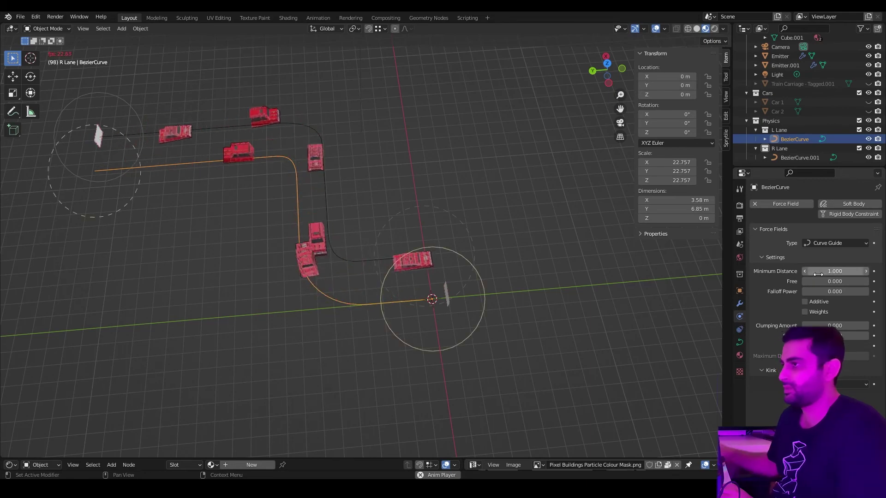
left_click(586, 361)
middle_click_drag(586, 361, 506, 328)
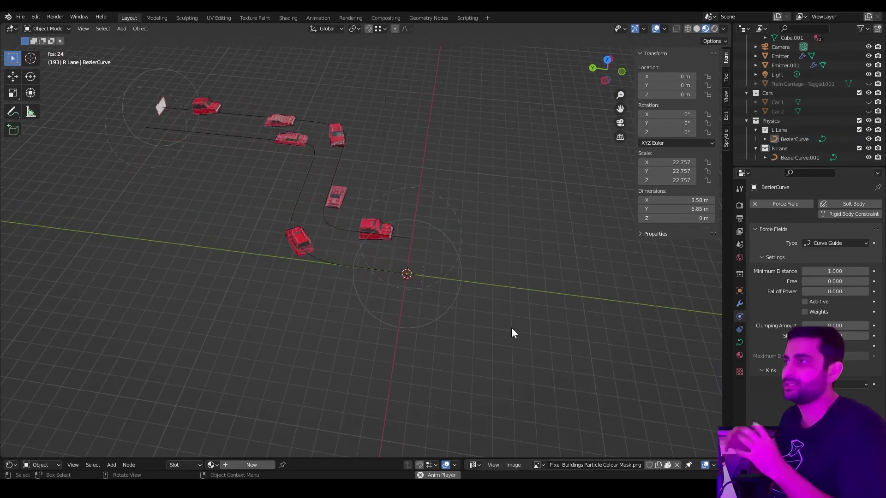
middle_click_drag(451, 254, 380, 302)
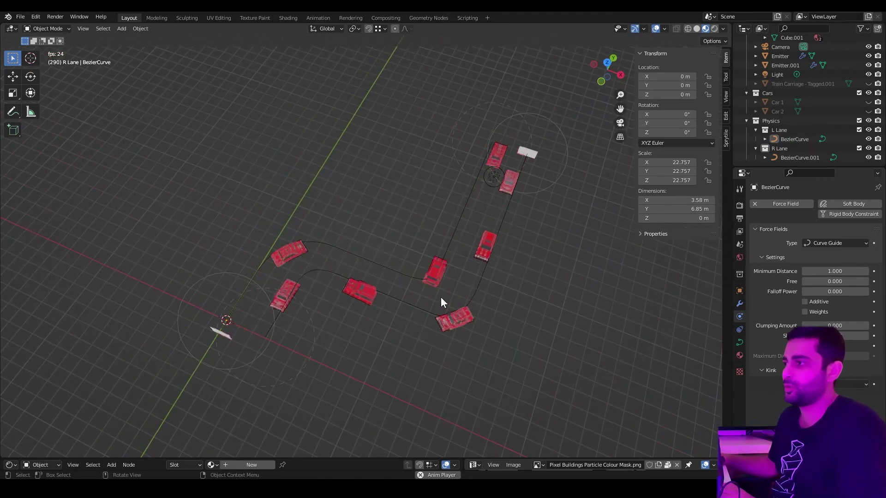
left_click(836, 244)
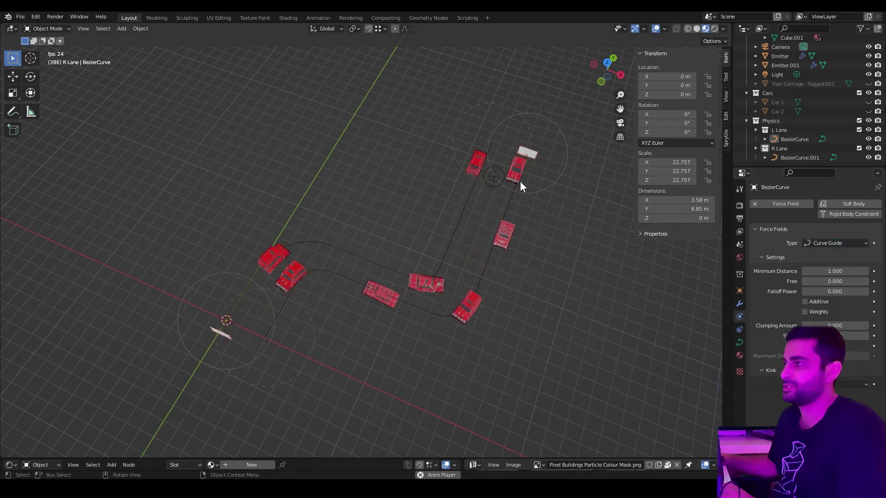